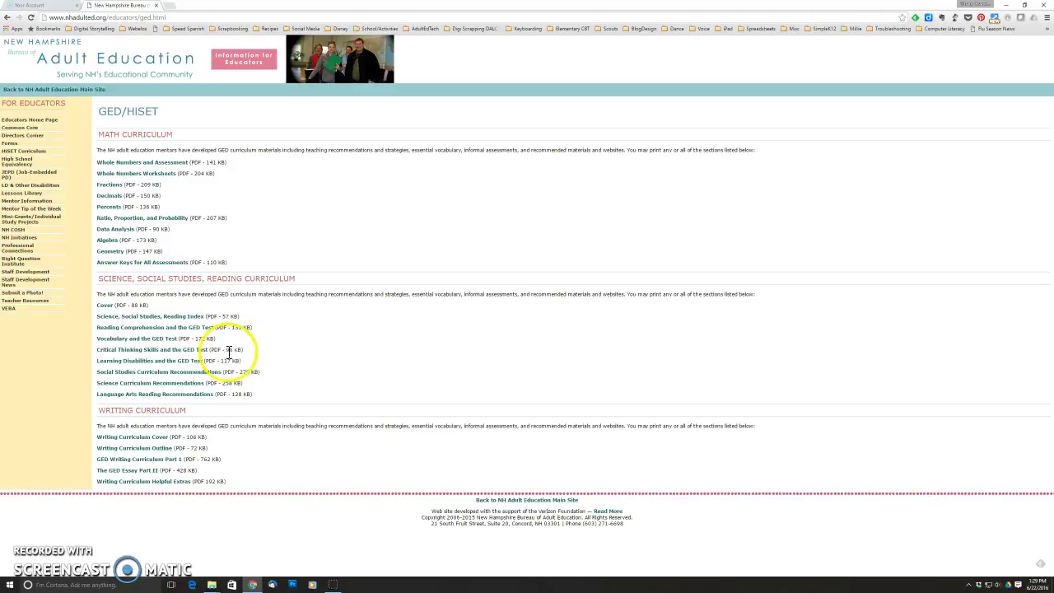
Open the Snipping Tool through a search for "snip" and move its window over the middle of the GED/HiSET page.
left_click(10, 585)
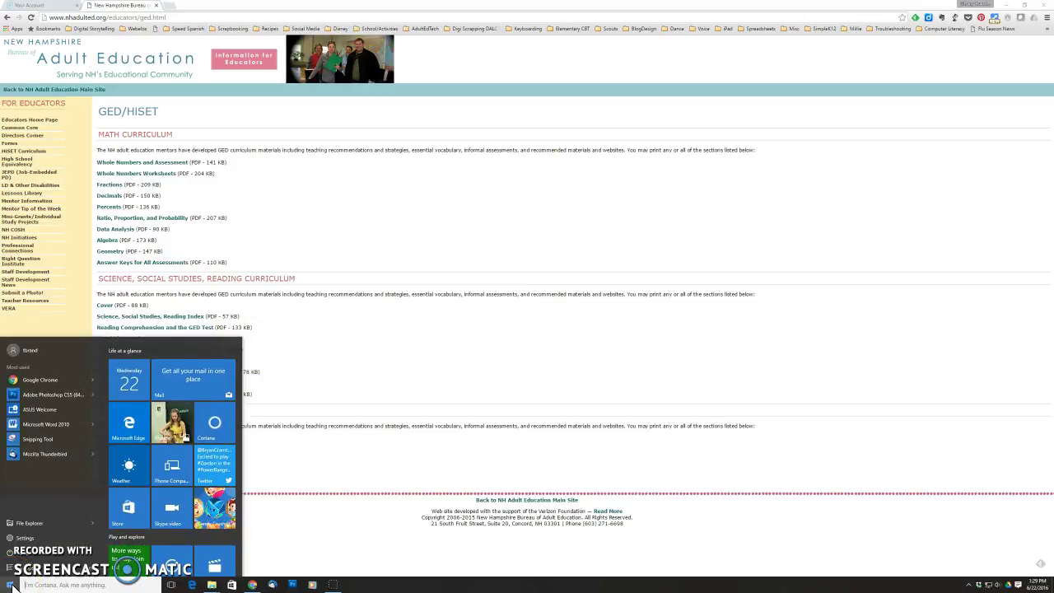
type("snip")
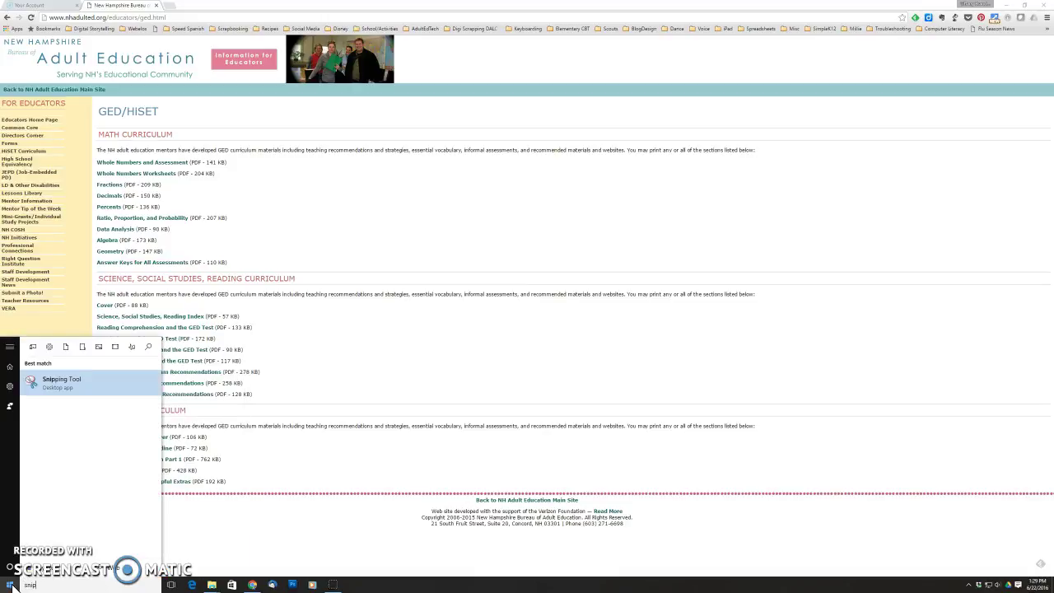
left_click(68, 392)
left_click_drag(531, 39, 468, 190)
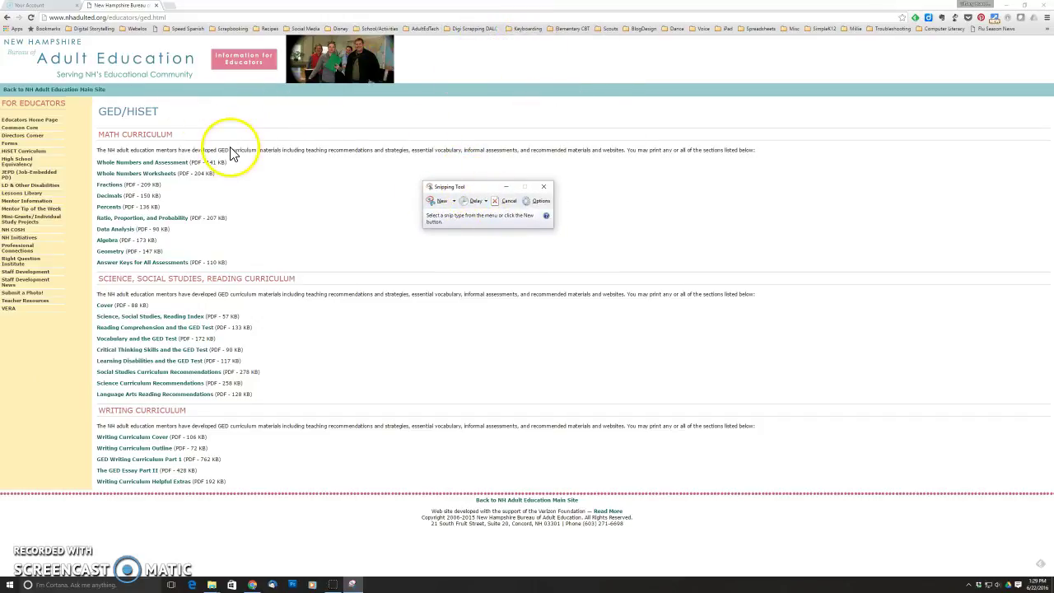
Capture a rectangular snip of the GED/HiSET page from the For Educators sidebar down to the footer.
left_click(454, 203)
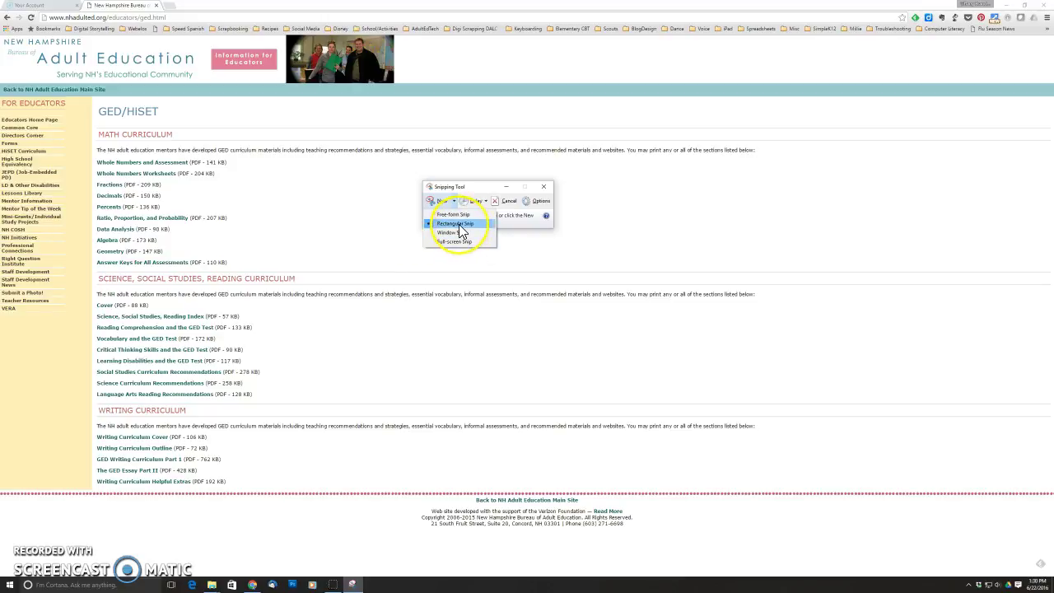
left_click(459, 223)
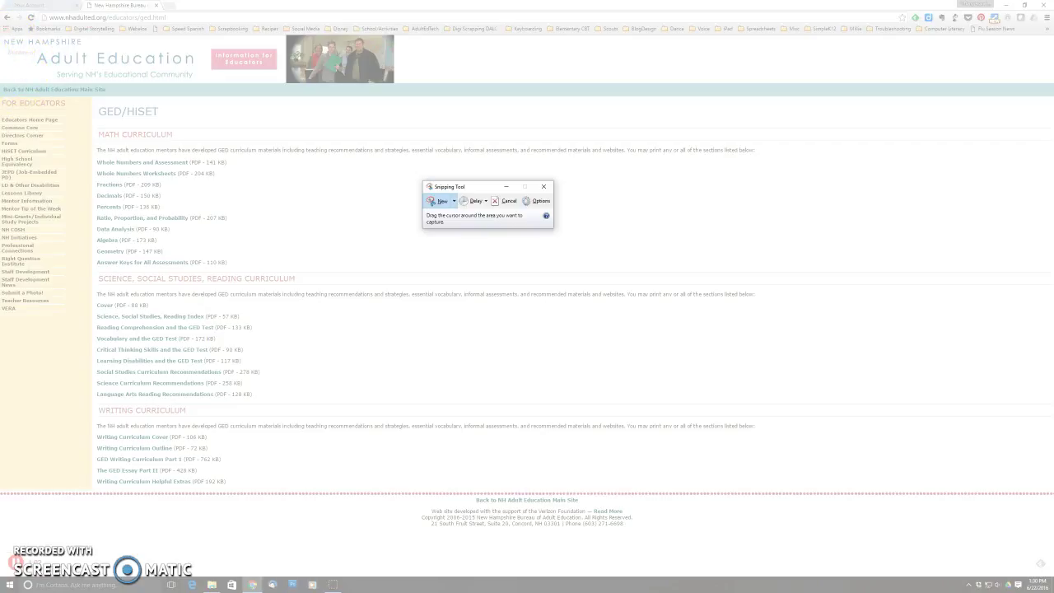
left_click_drag(82, 99, 16, 90)
left_click(10, 96)
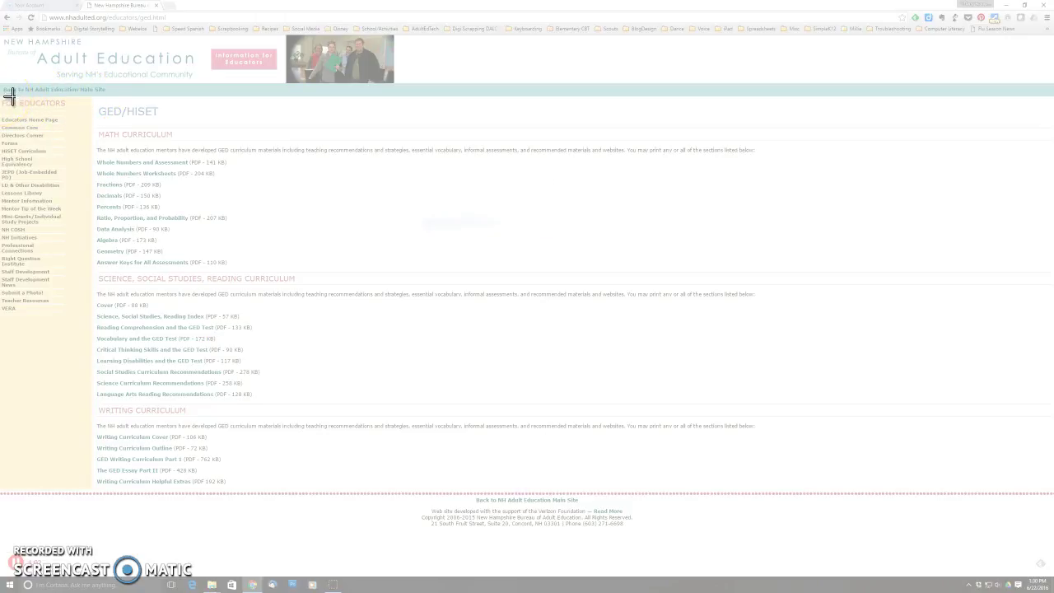
left_click_drag(9, 96, 894, 539)
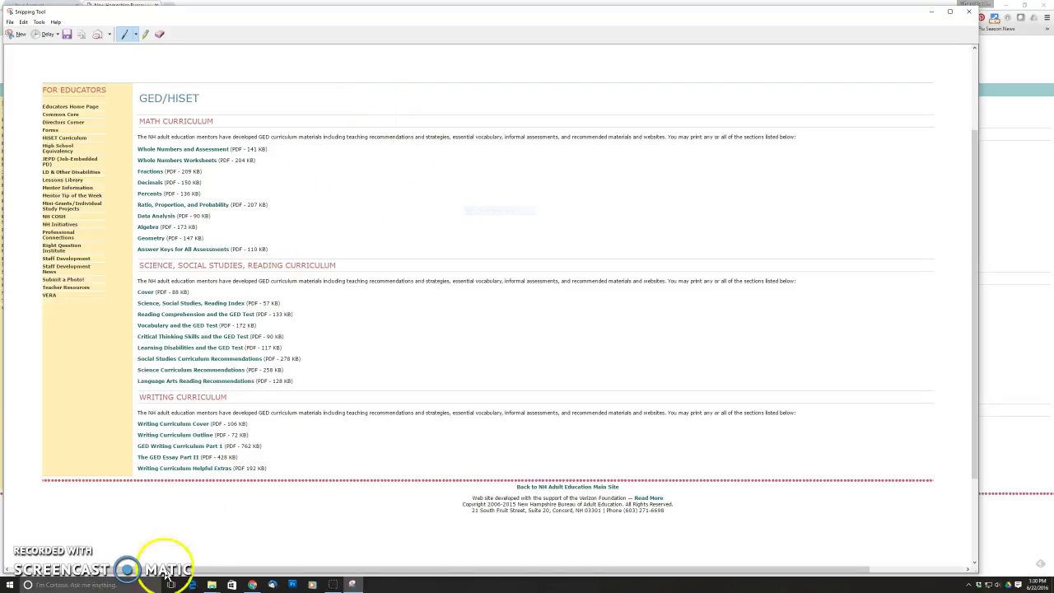
Switch to Microsoft Word 2010 and set the blank document's page orientation to Landscape.
left_click(11, 585)
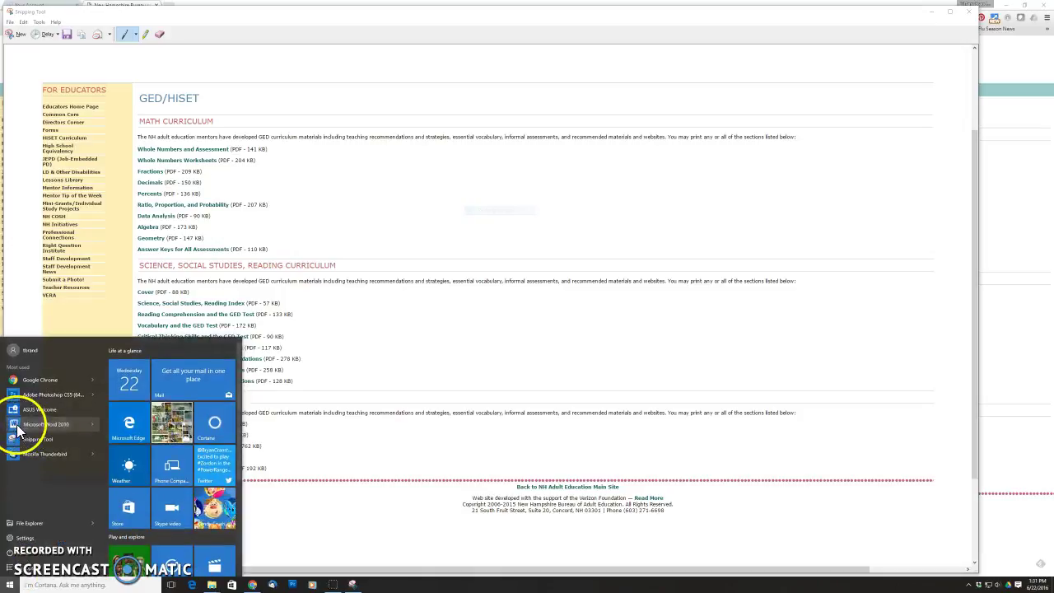
left_click(16, 424)
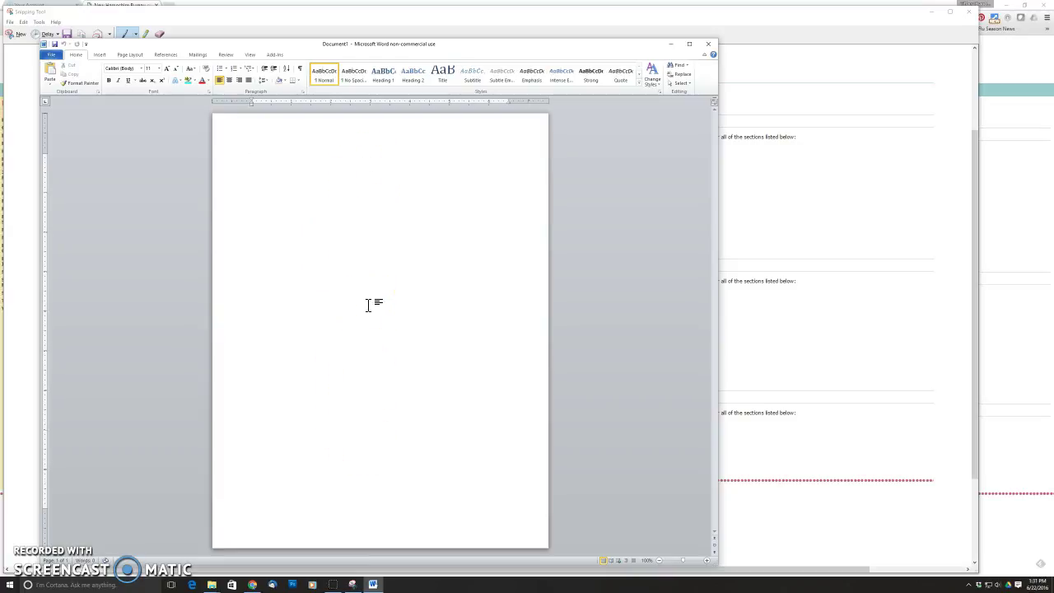
left_click(135, 55)
left_click(124, 74)
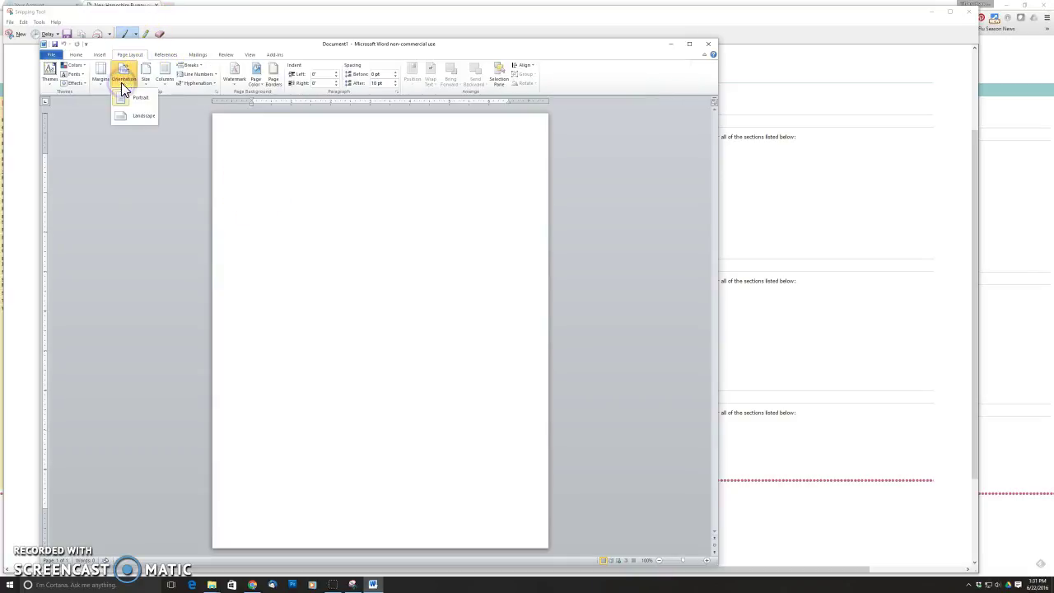
left_click(142, 116)
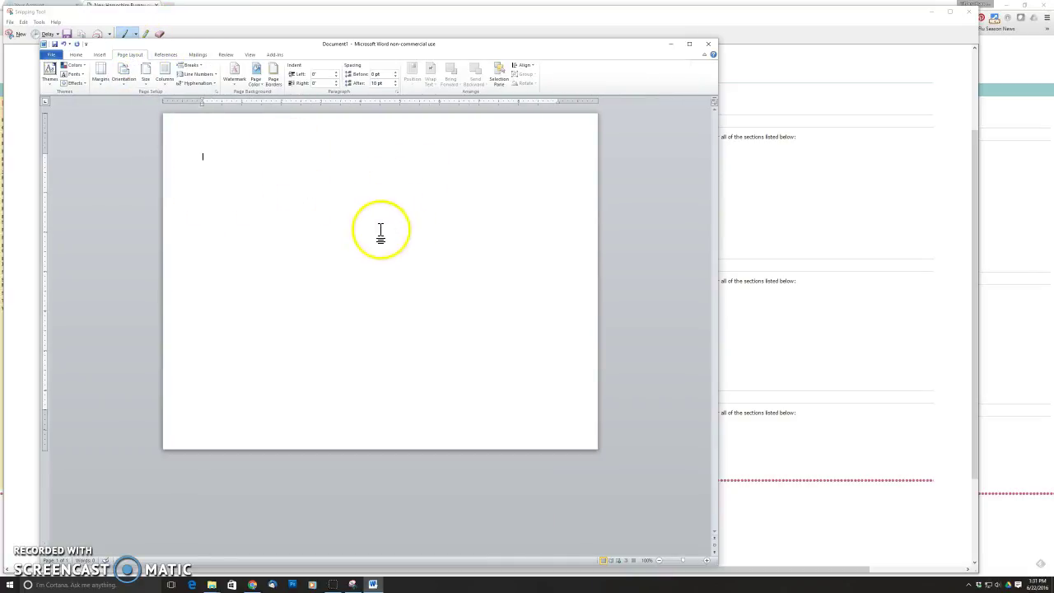
Paste the captured web page snip into the blank landscape document.
left_click(76, 56)
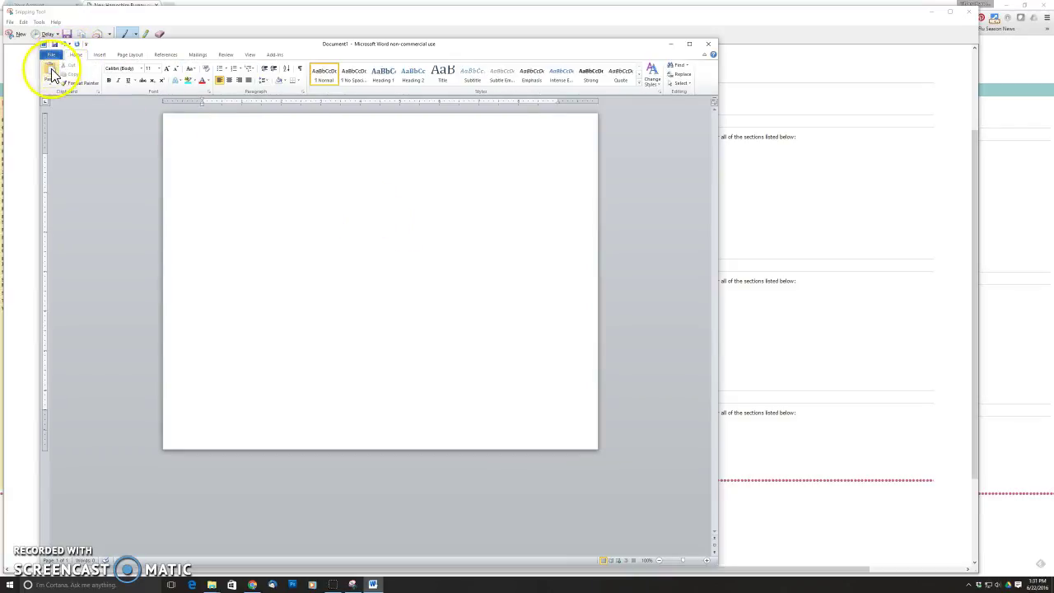
left_click(51, 73)
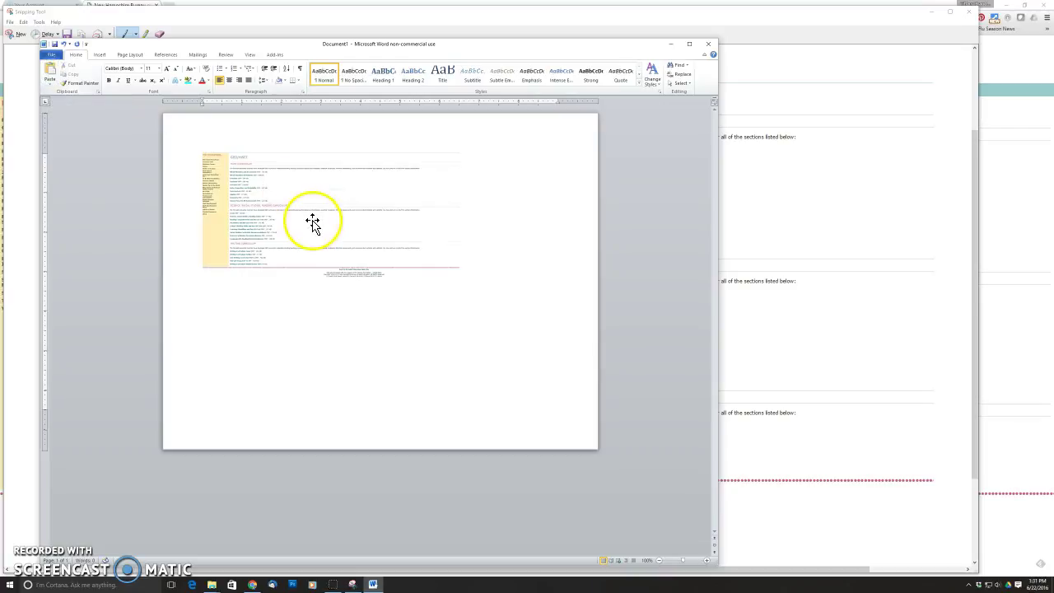
left_click(331, 224)
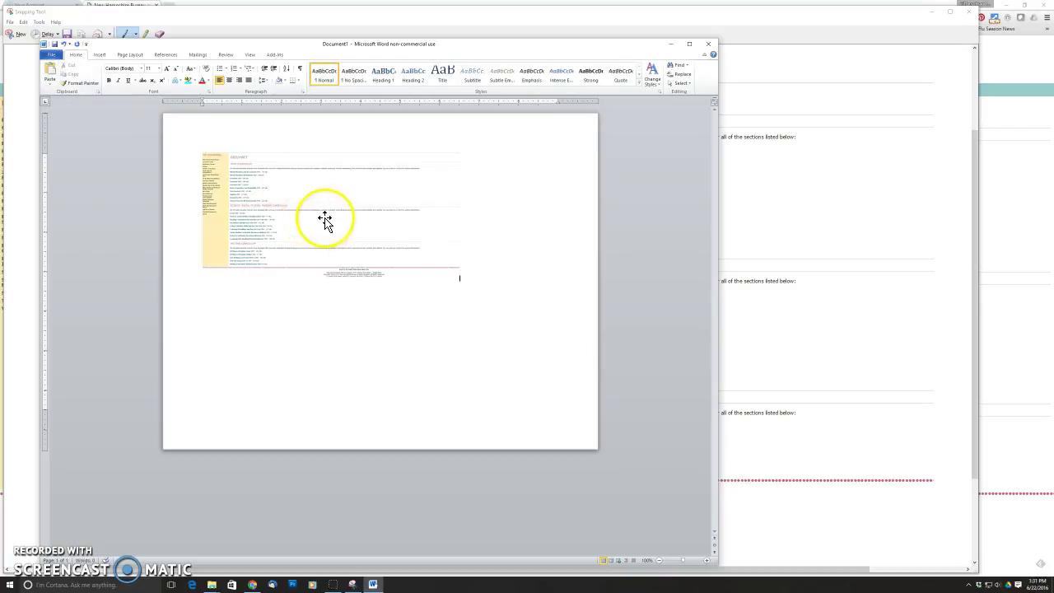
left_click(398, 237)
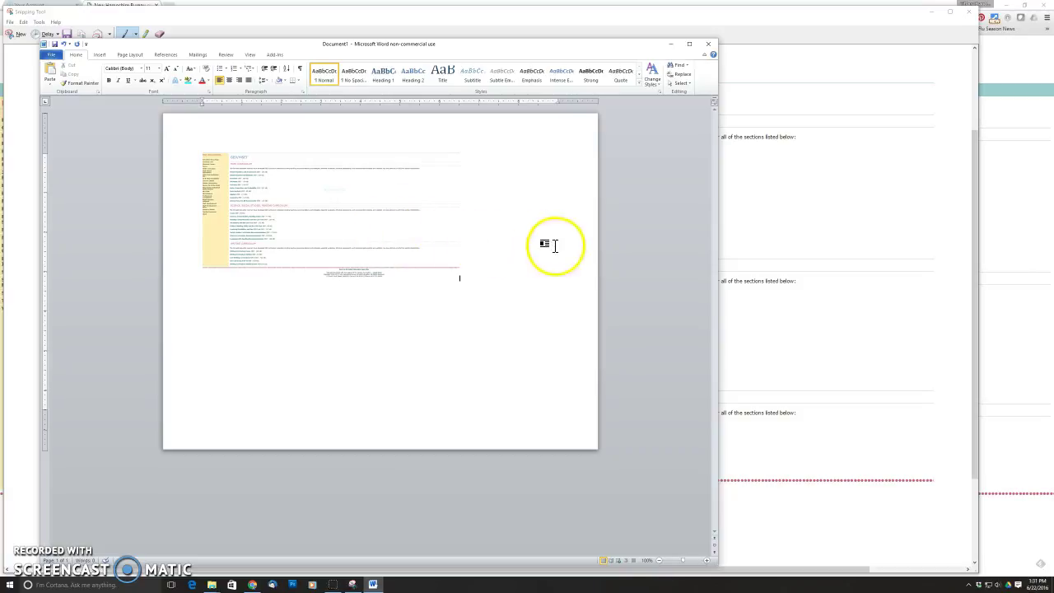
Enlarge the pasted snip proportionally from its lower-right corner until it spans the page between the margins.
left_click(432, 249)
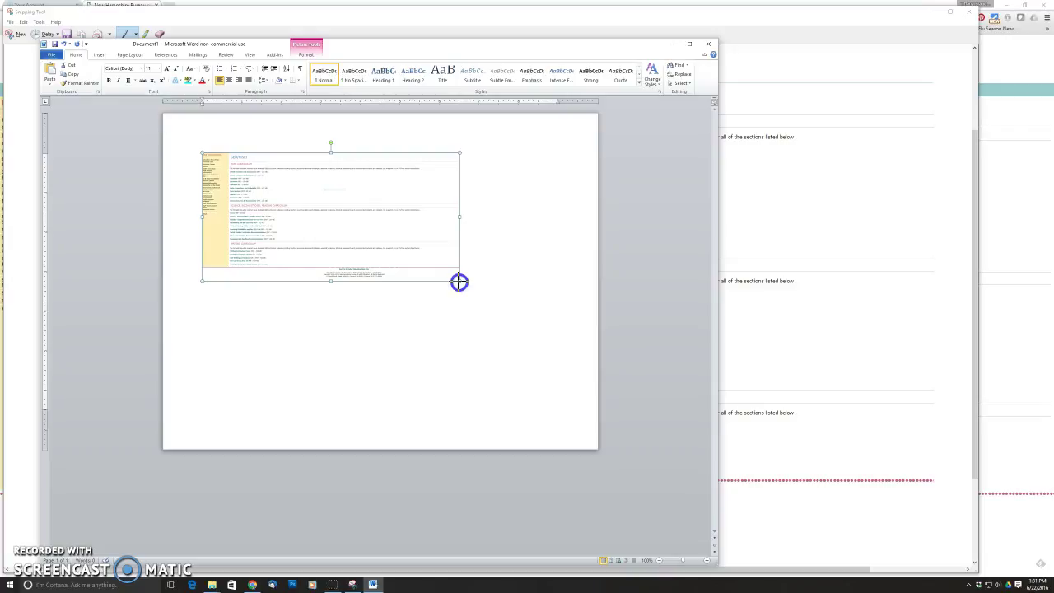
left_click_drag(459, 282, 501, 346)
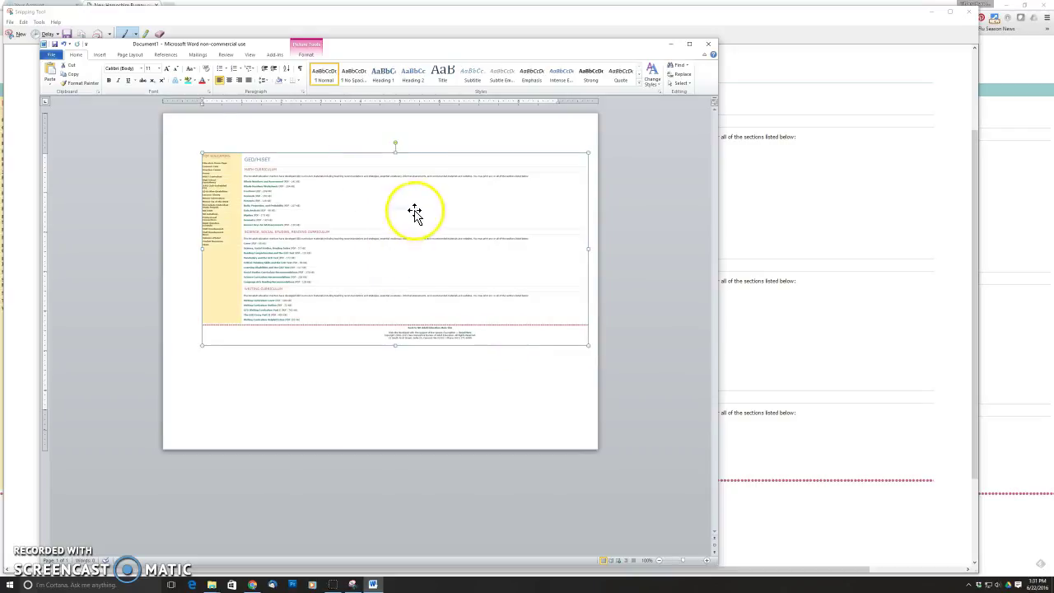
left_click_drag(588, 344, 558, 330)
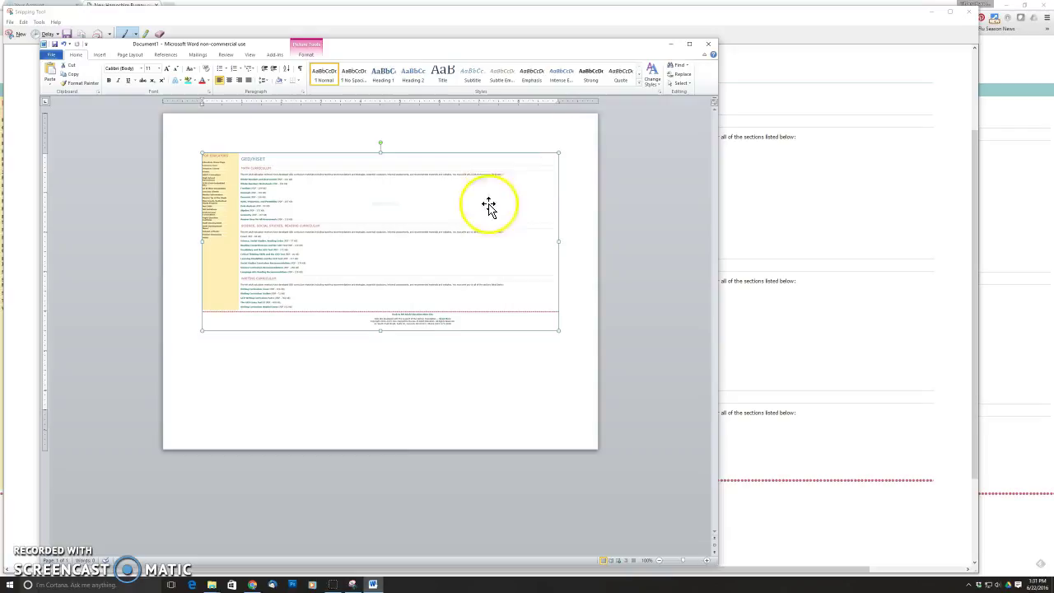
left_click(706, 562)
left_click(706, 562)
left_click(705, 562)
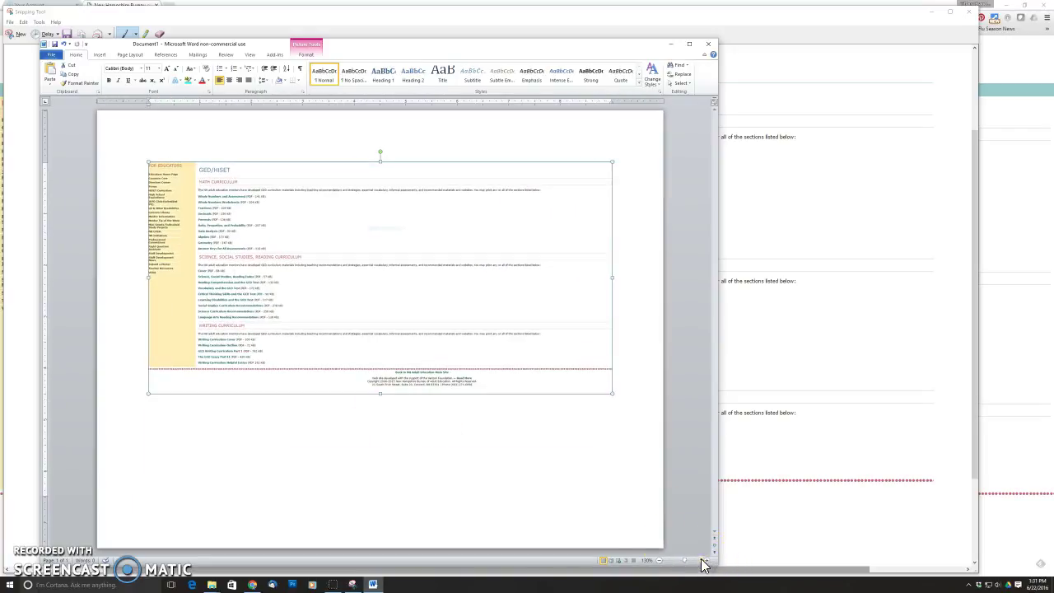
left_click(341, 247)
left_click_drag(339, 244, 230, 165)
left_click_drag(229, 167, 269, 222)
left_click_drag(268, 229, 276, 247)
left_click_drag(276, 247, 107, 62)
Draw an oval about 0.5" wide and 0.28" high over "GED curriculum" in the Math Curriculum introduction line.
left_click(106, 58)
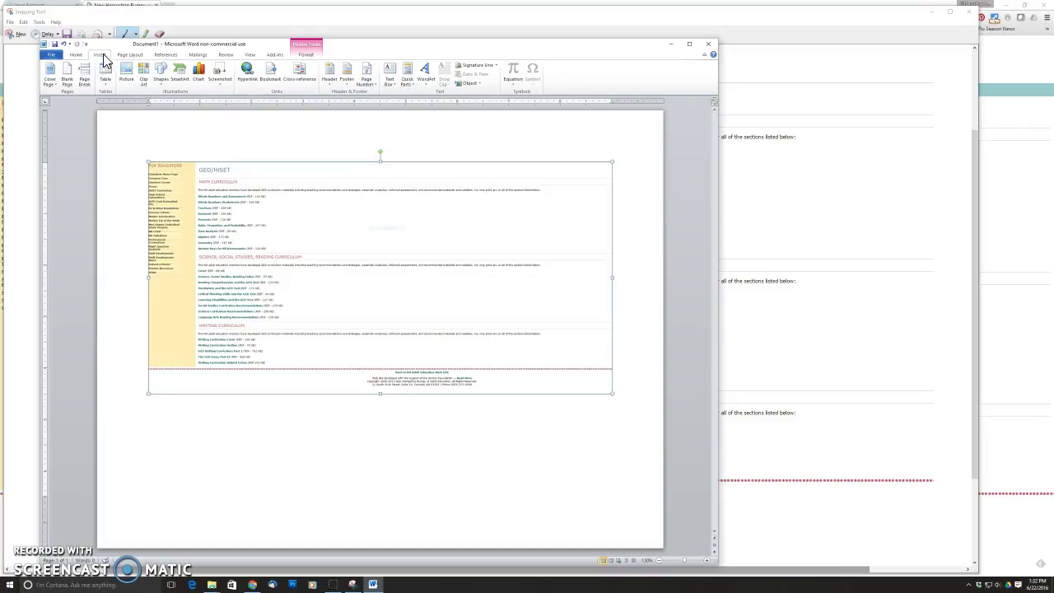
left_click(162, 76)
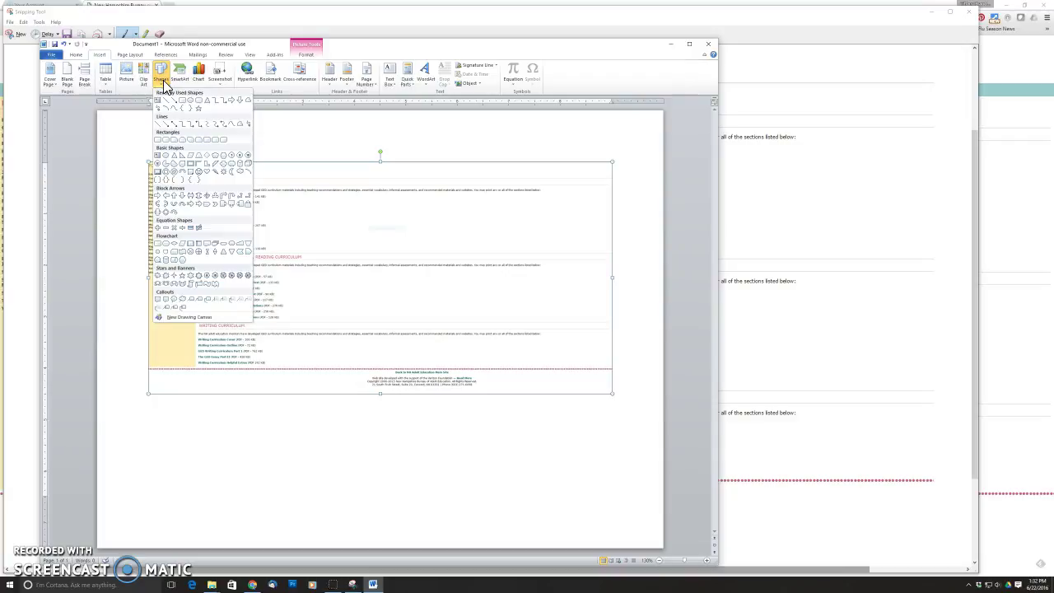
left_click(173, 135)
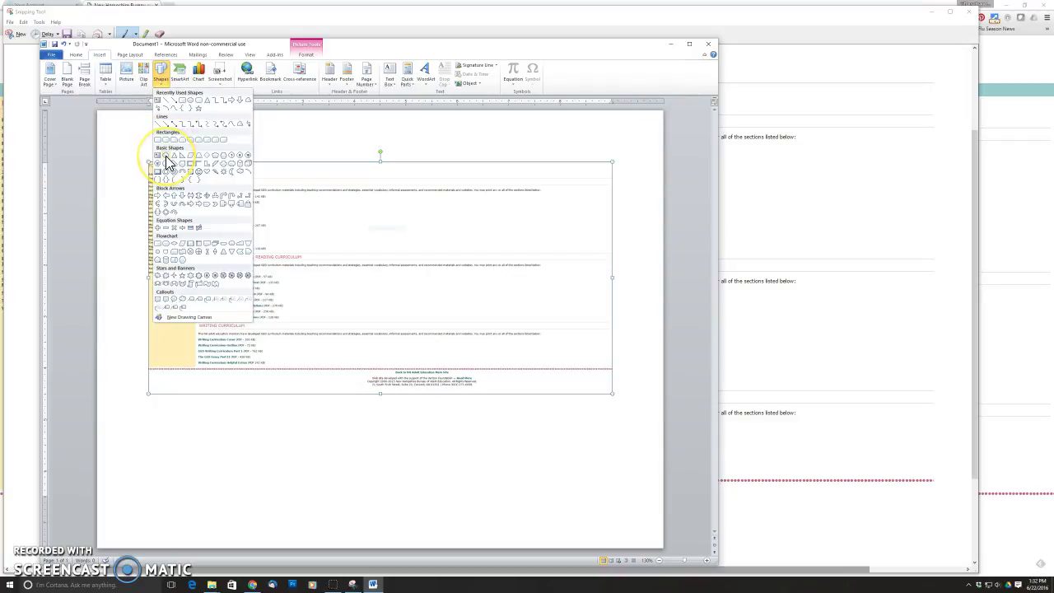
left_click(166, 156)
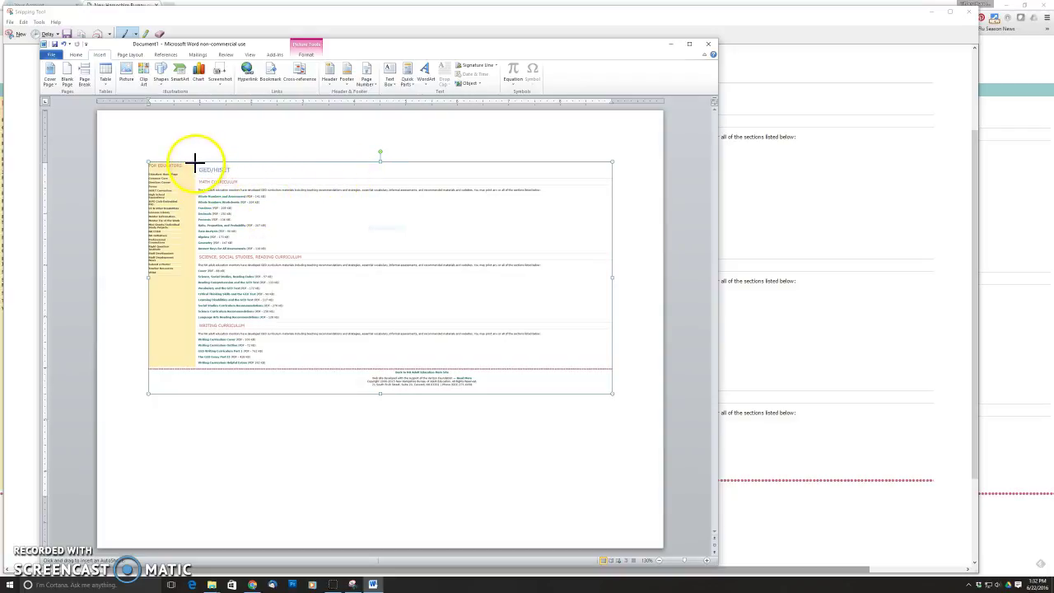
left_click(260, 184)
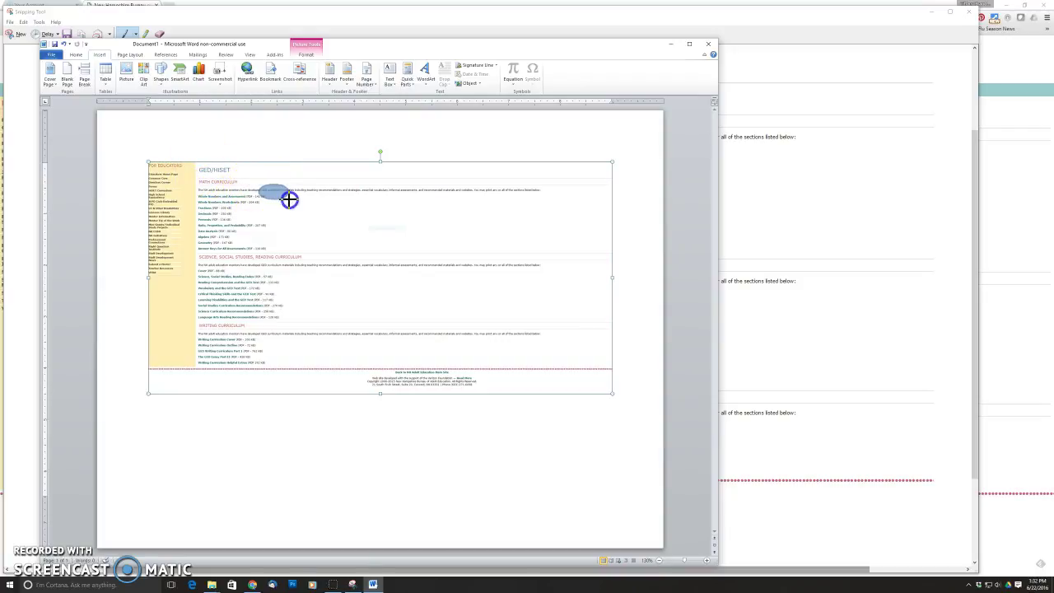
left_click_drag(285, 198, 285, 199)
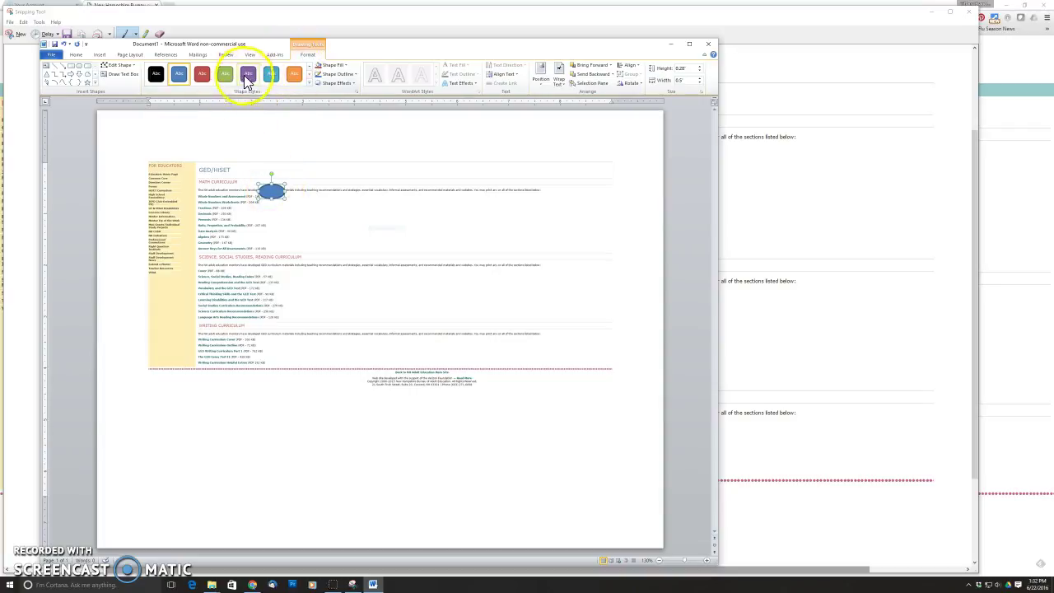
Apply the red shape style to the oval and set its fill to No Fill.
left_click(203, 76)
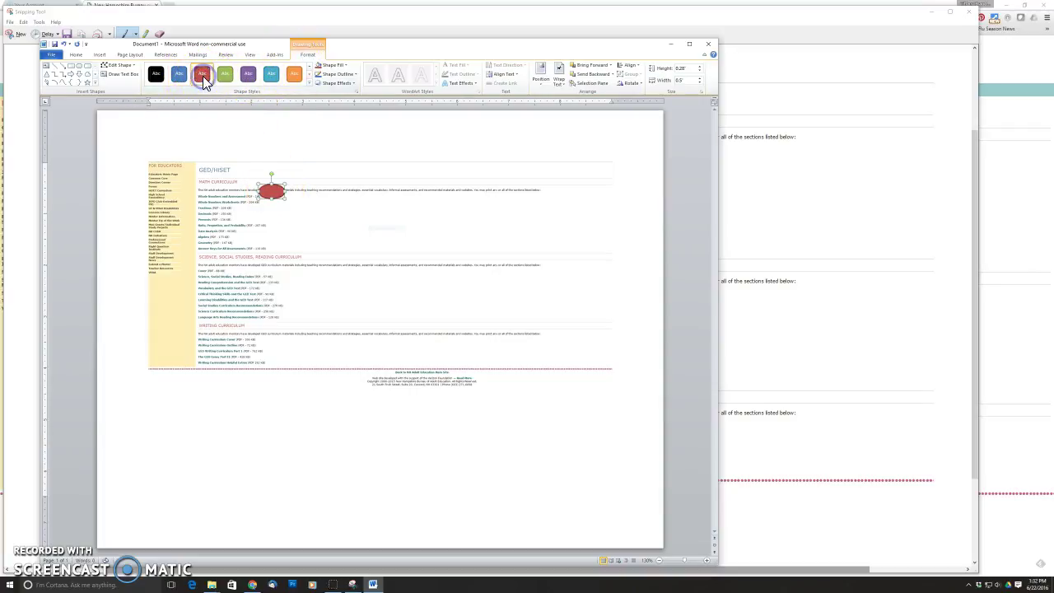
left_click(230, 81)
left_click(201, 74)
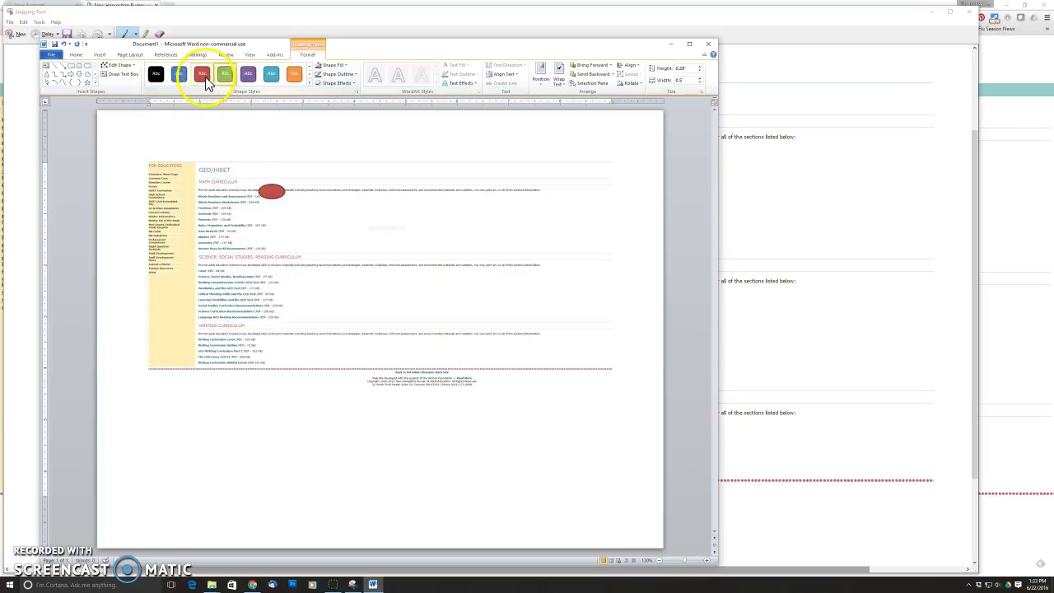
left_click(345, 66)
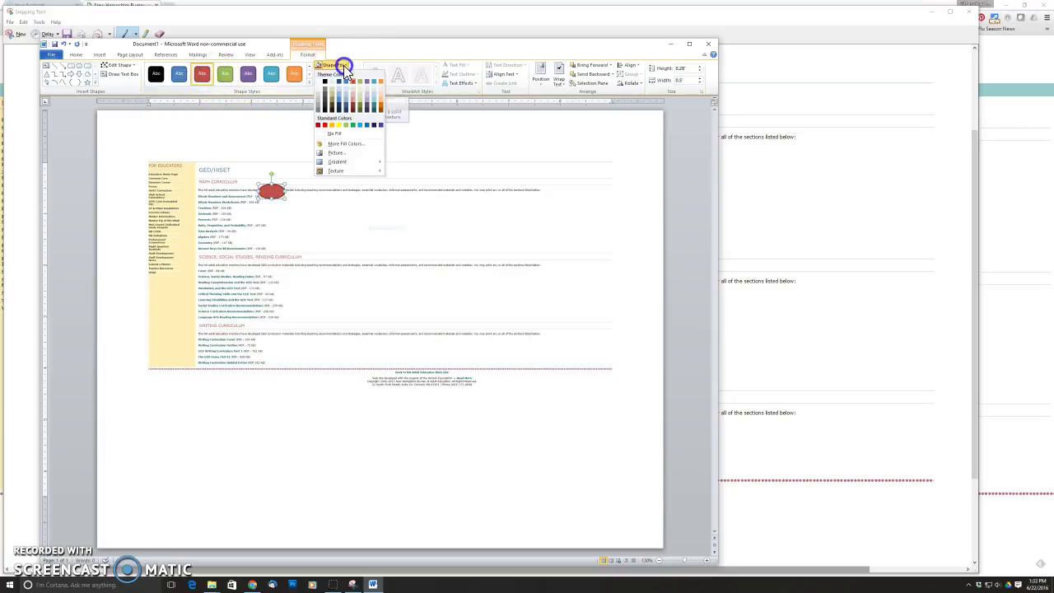
left_click(341, 134)
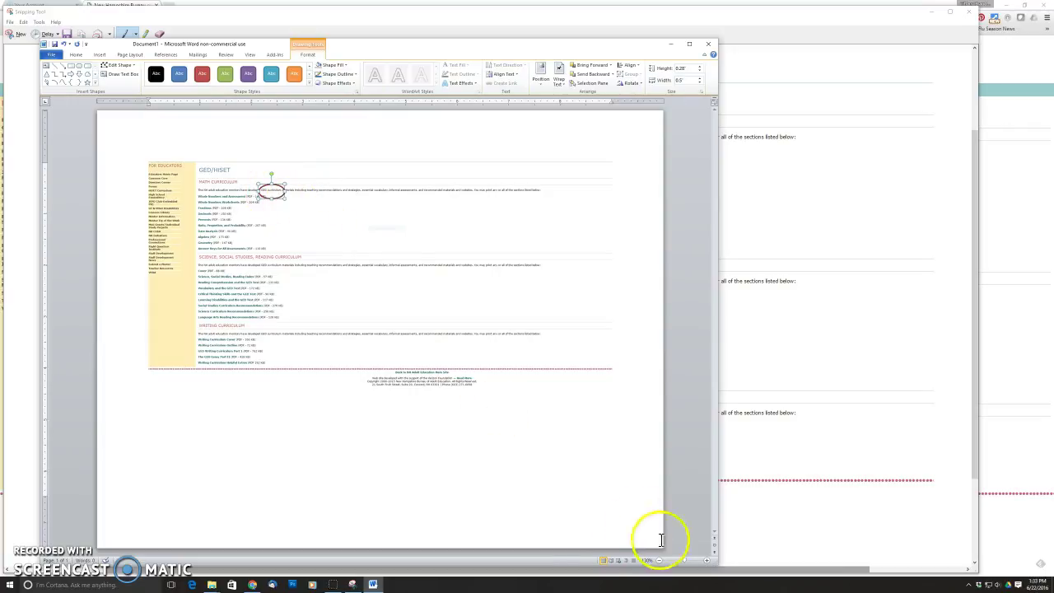
Draw a straight arrow about 0.79" wide and 0.67" high from above the GED/HiSET heading down to the red oval.
left_click(707, 561)
left_click(707, 561)
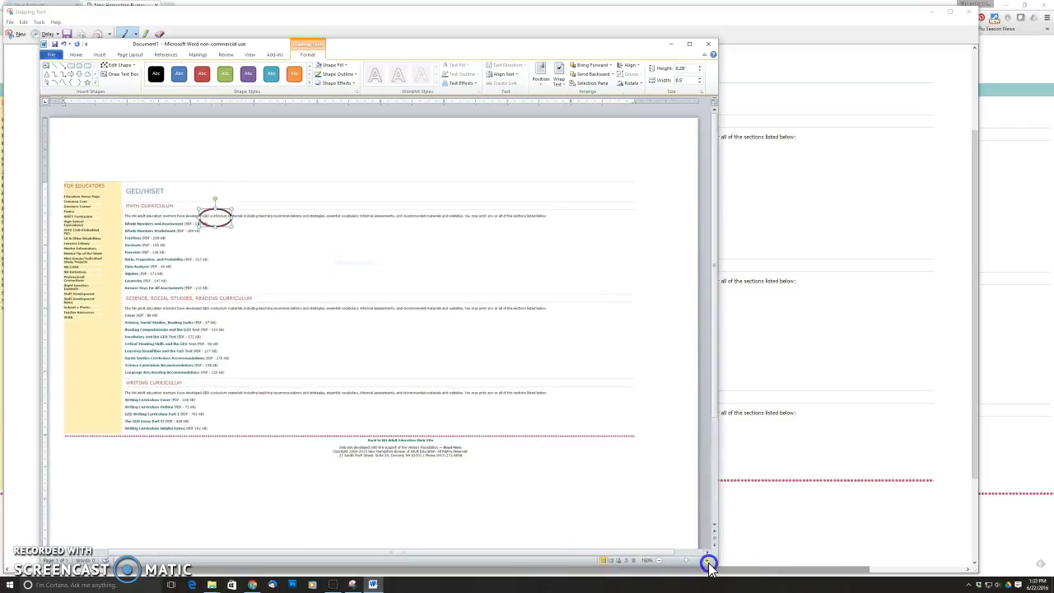
left_click(706, 561)
left_click(707, 561)
left_click(708, 561)
left_click(707, 561)
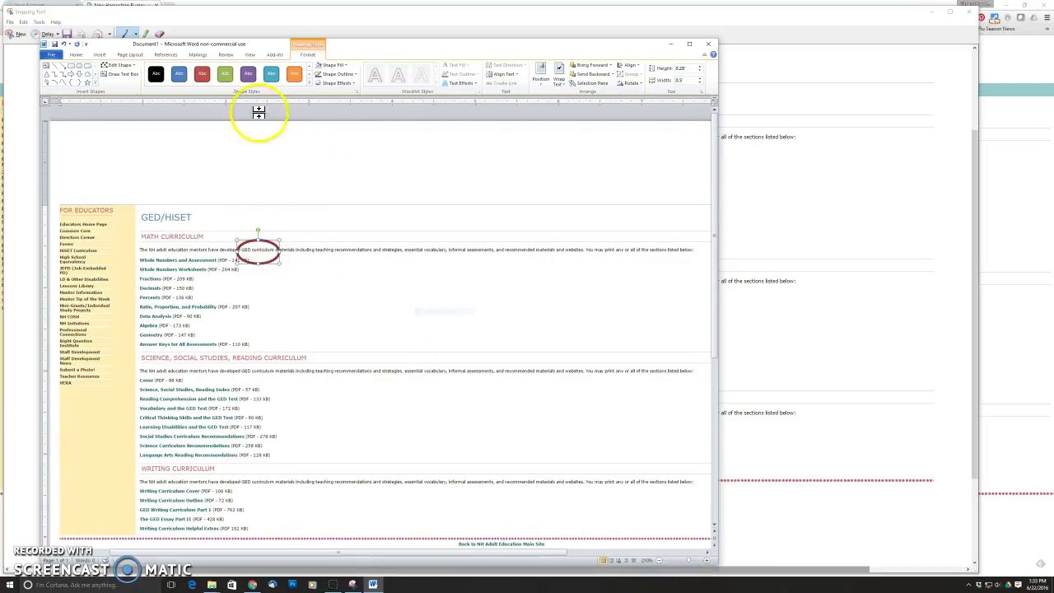
left_click(100, 54)
left_click(161, 82)
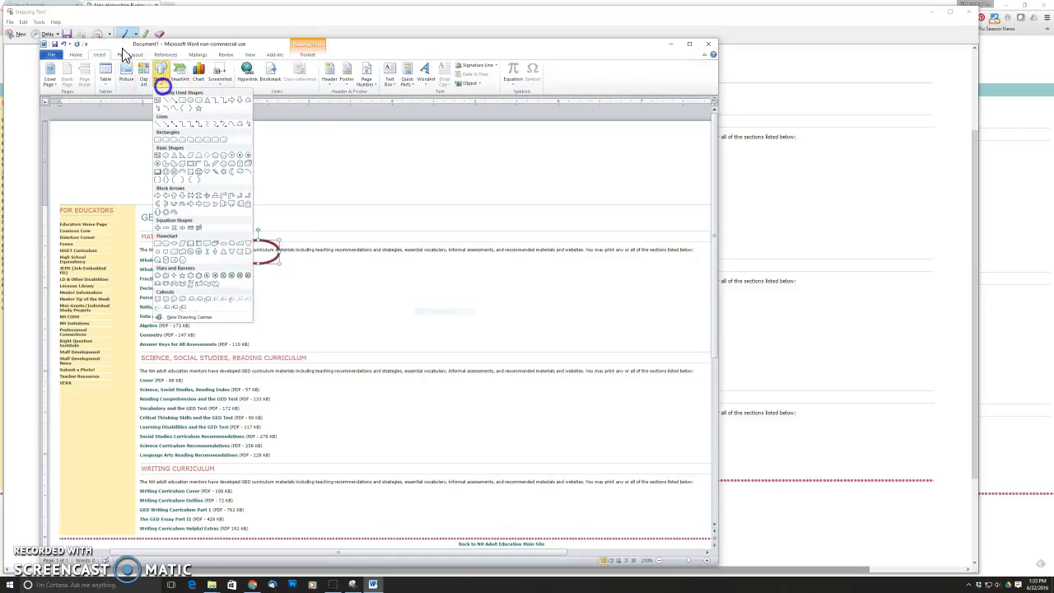
left_click(176, 103)
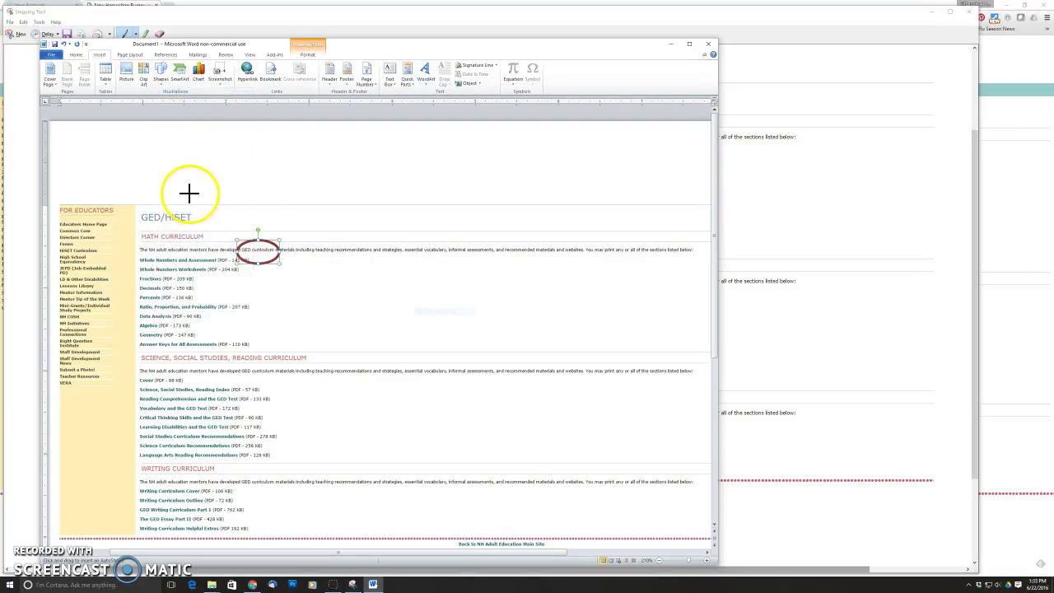
left_click_drag(180, 181, 244, 237)
left_click(250, 245)
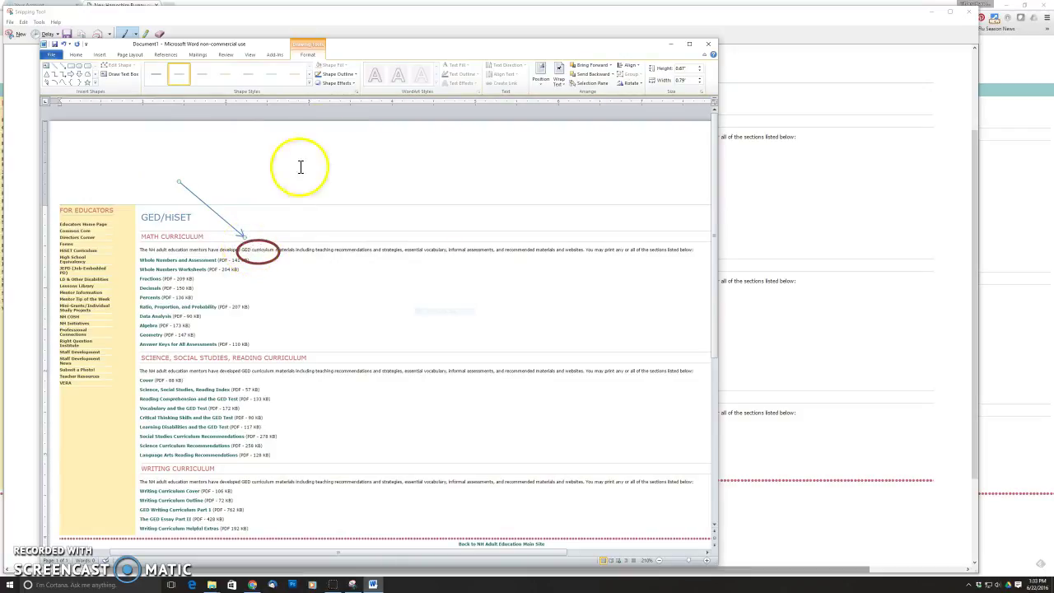
Apply the thick red line style to the arrow and shorten it to about 0.61" wide and 0.64" high, still pointing at the oval.
left_click(311, 86)
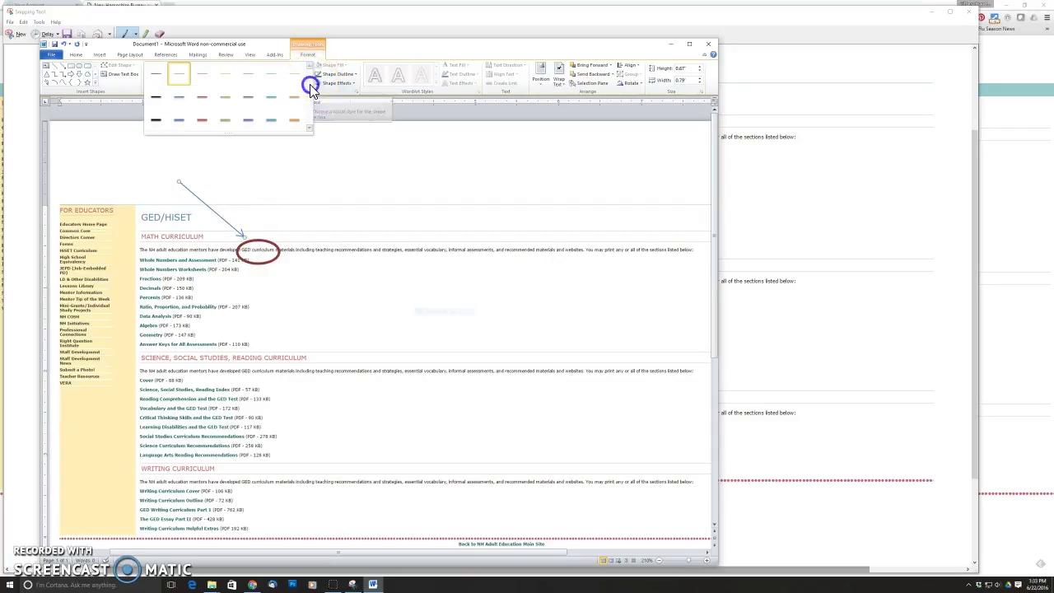
left_click(202, 119)
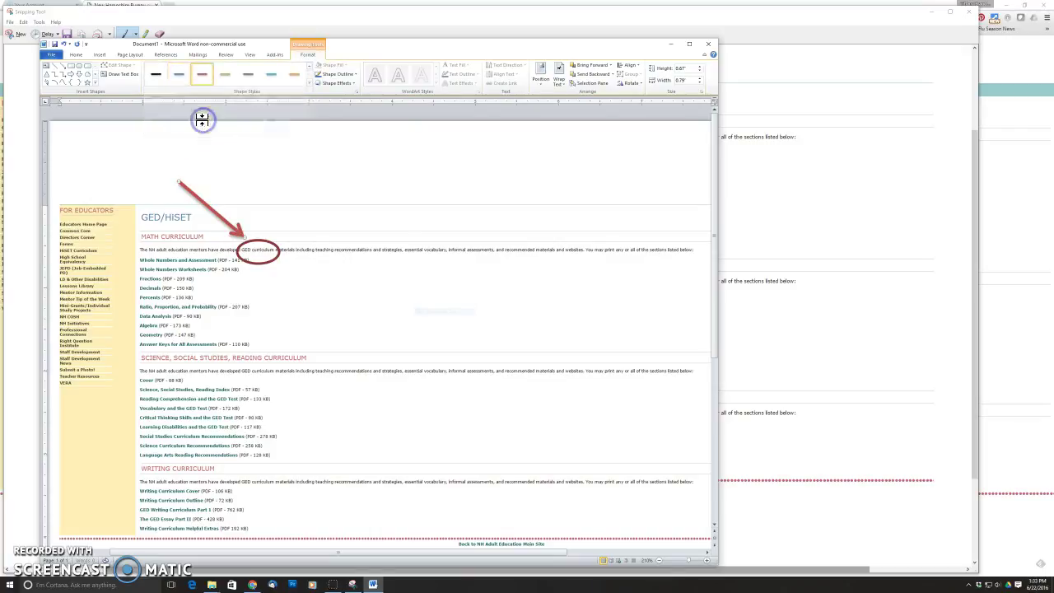
left_click(264, 238)
mouse_move(274, 262)
left_mouse_down()
mouse_move(258, 269)
mouse_move(261, 251)
mouse_move(259, 268)
left_mouse_up()
mouse_move(230, 228)
left_mouse_down()
mouse_move(246, 217)
mouse_move(230, 194)
mouse_move(232, 227)
left_mouse_up()
mouse_move(173, 182)
left_mouse_down()
mouse_move(220, 169)
mouse_move(189, 185)
left_mouse_up()
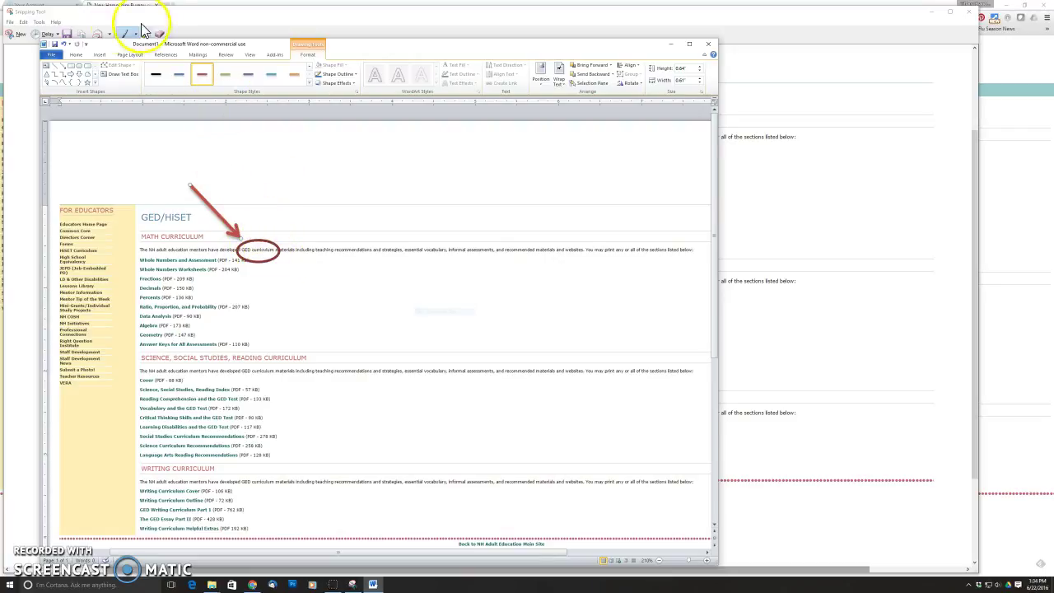
Insert a Simple Text Box and place it just below the Math Curriculum introduction line, beside the red oval.
left_click(100, 54)
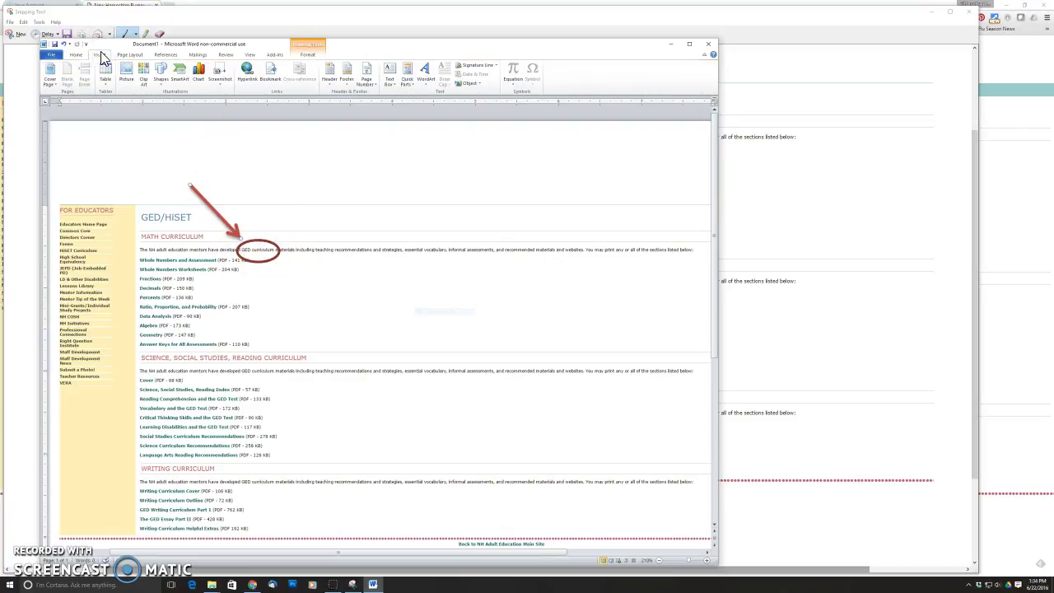
left_click(392, 85)
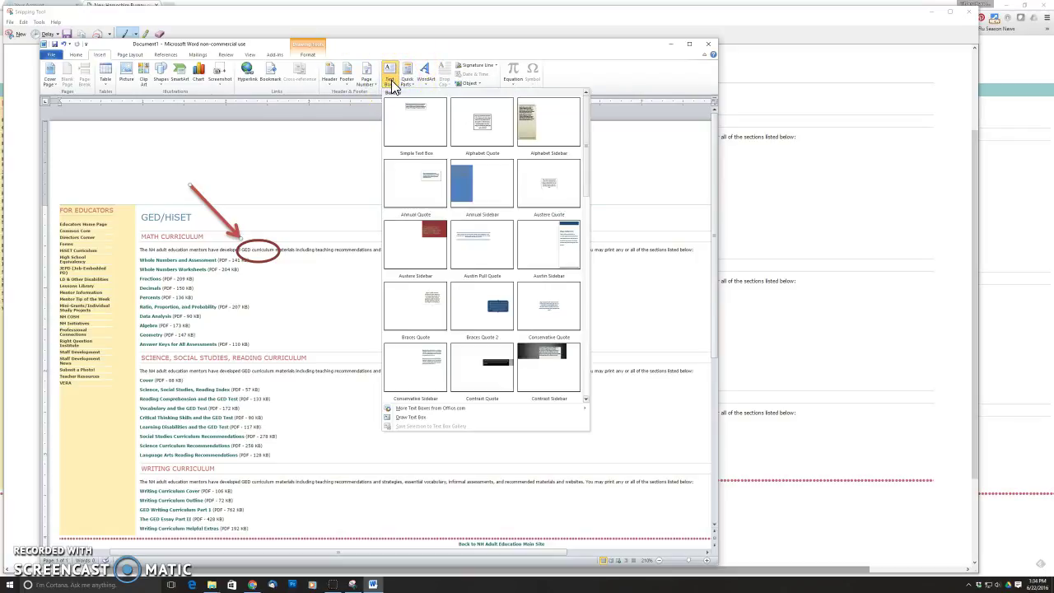
left_click(431, 127)
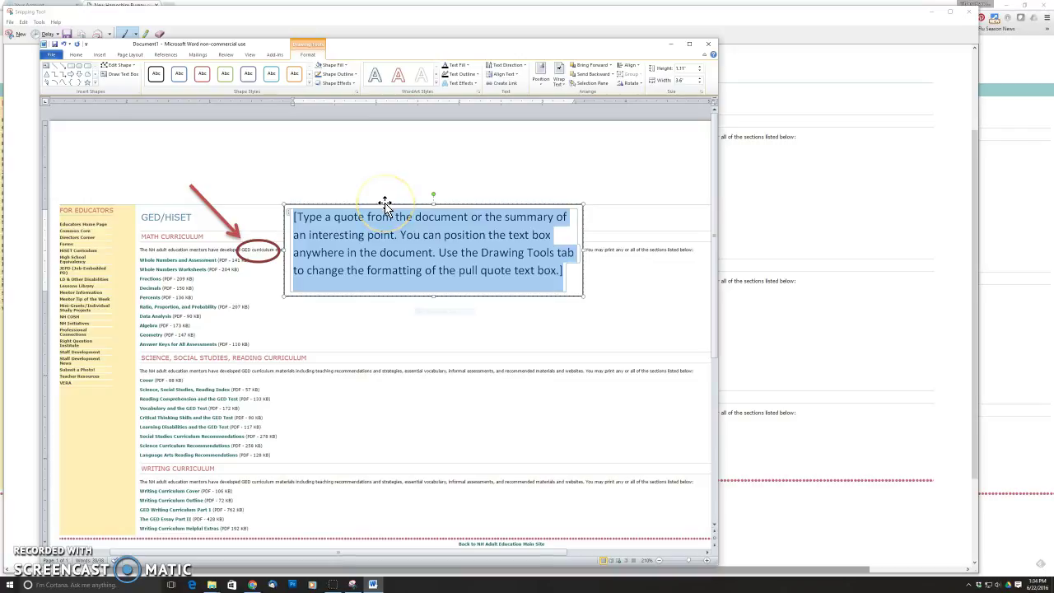
left_click_drag(385, 203, 407, 252)
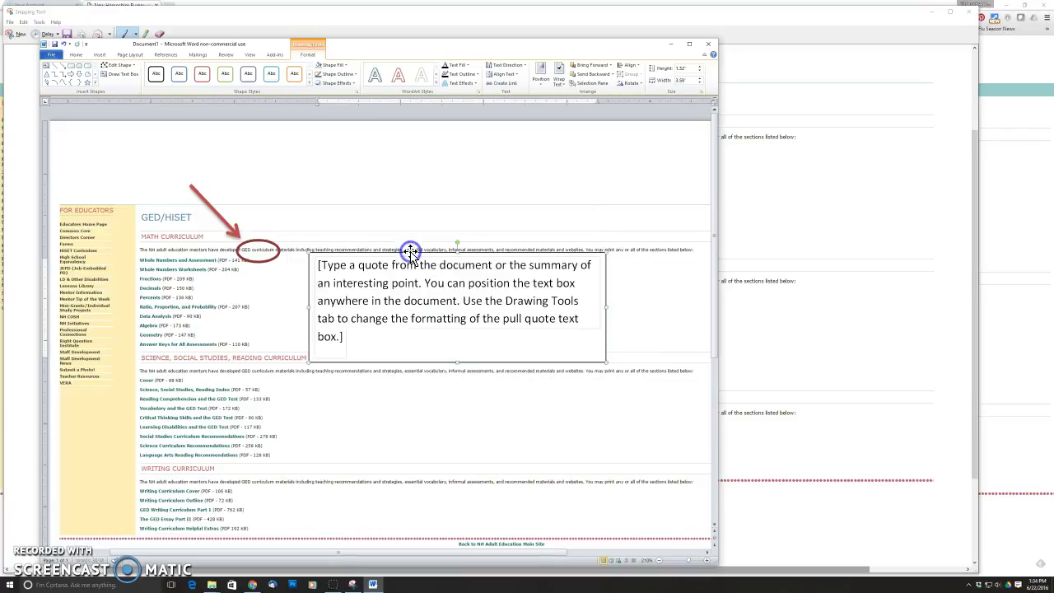
Apply the light red gradient style to the text box and enter "Should we change this to HiSET? -" followed by the author's first name.
left_click(308, 84)
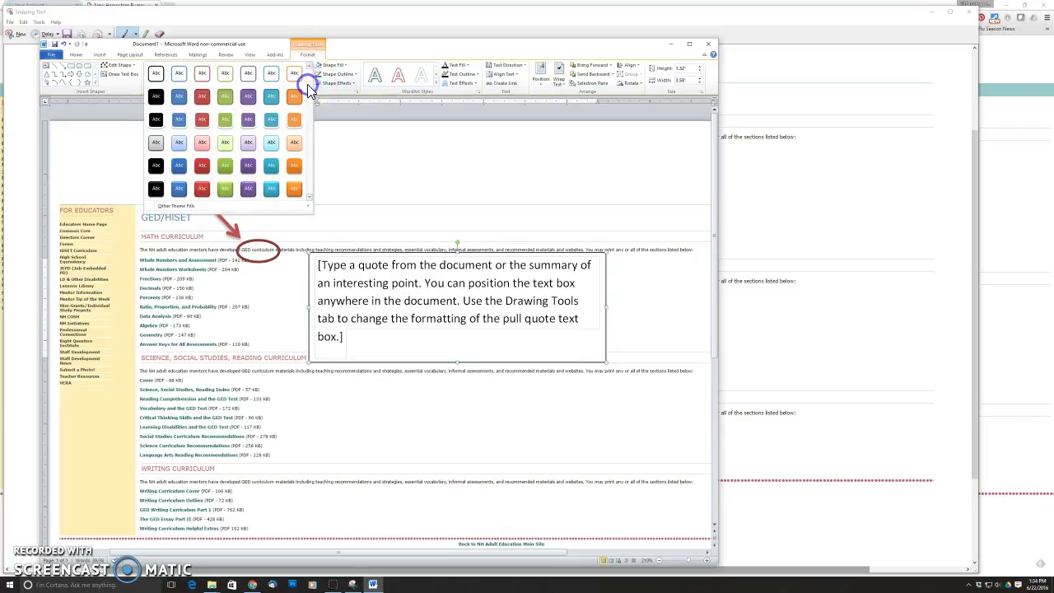
left_click(206, 144)
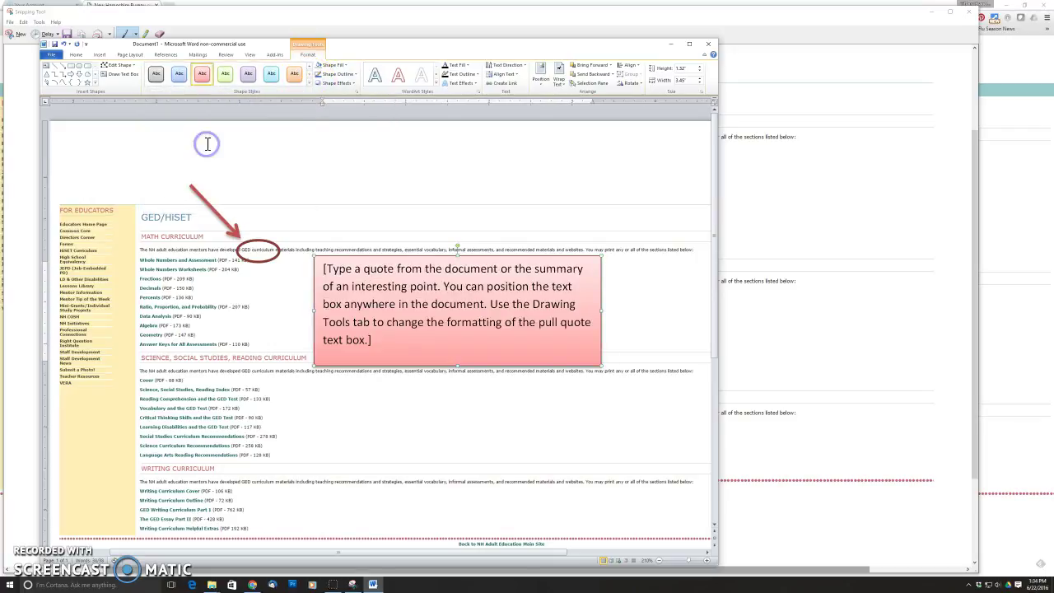
left_click(375, 287)
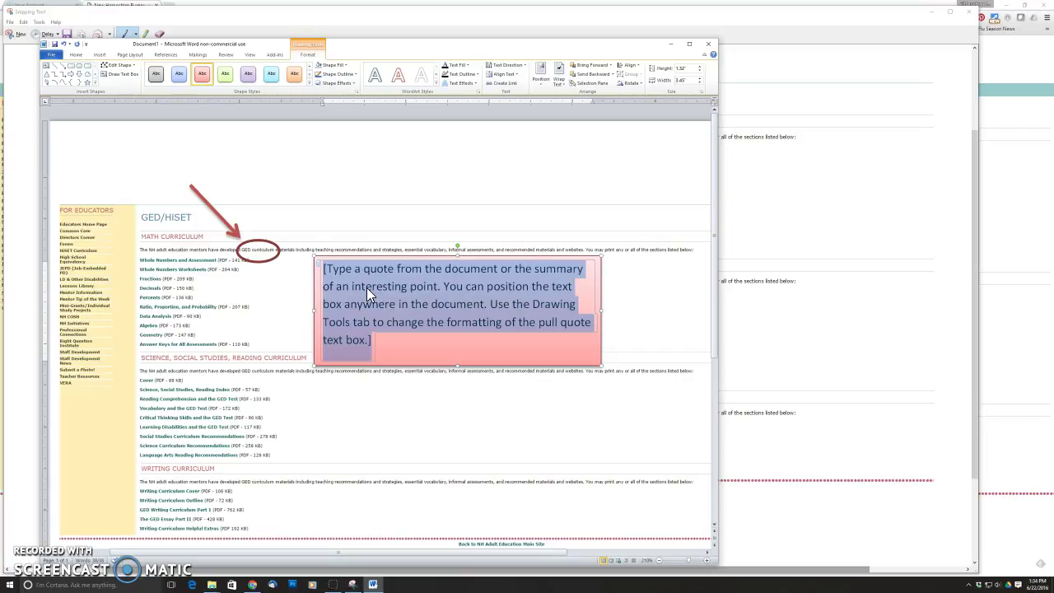
type("Should we change this to HiSET? - T")
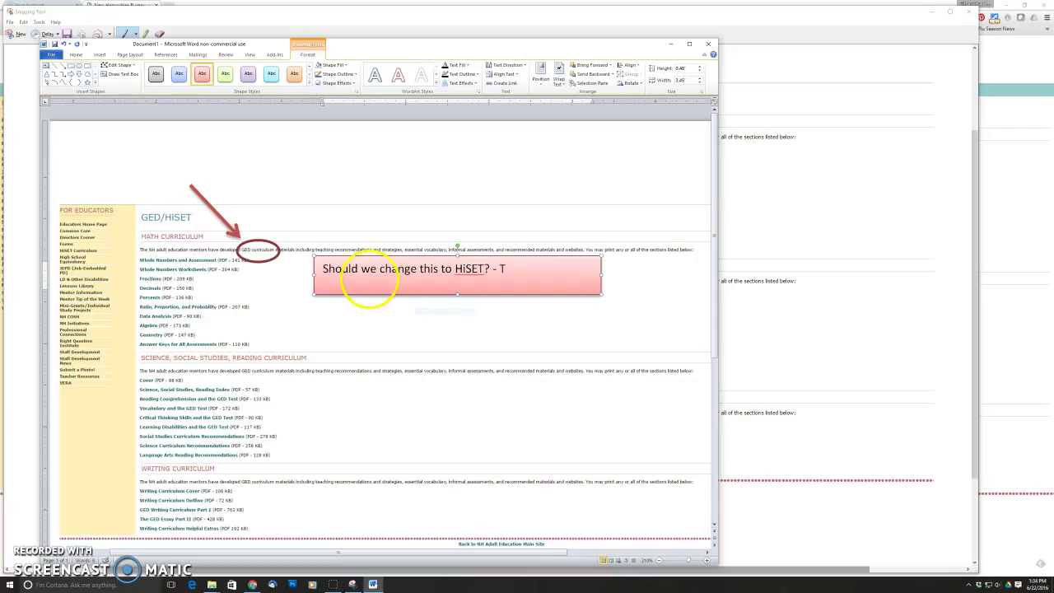
type("iffany")
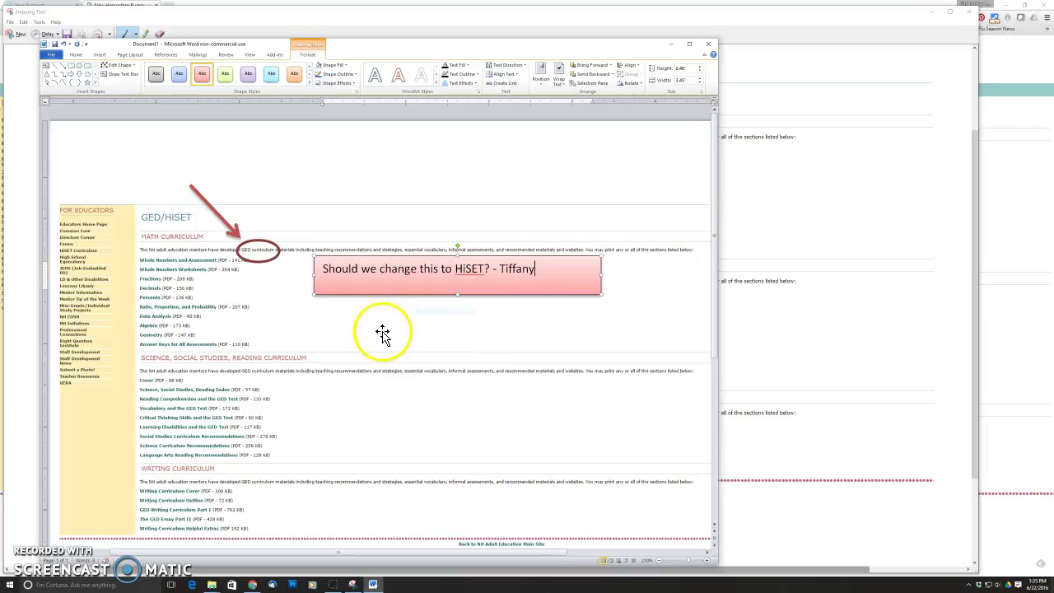
Add a blank second page to the document after the annotated GED/HiSET snip.
left_click(595, 342)
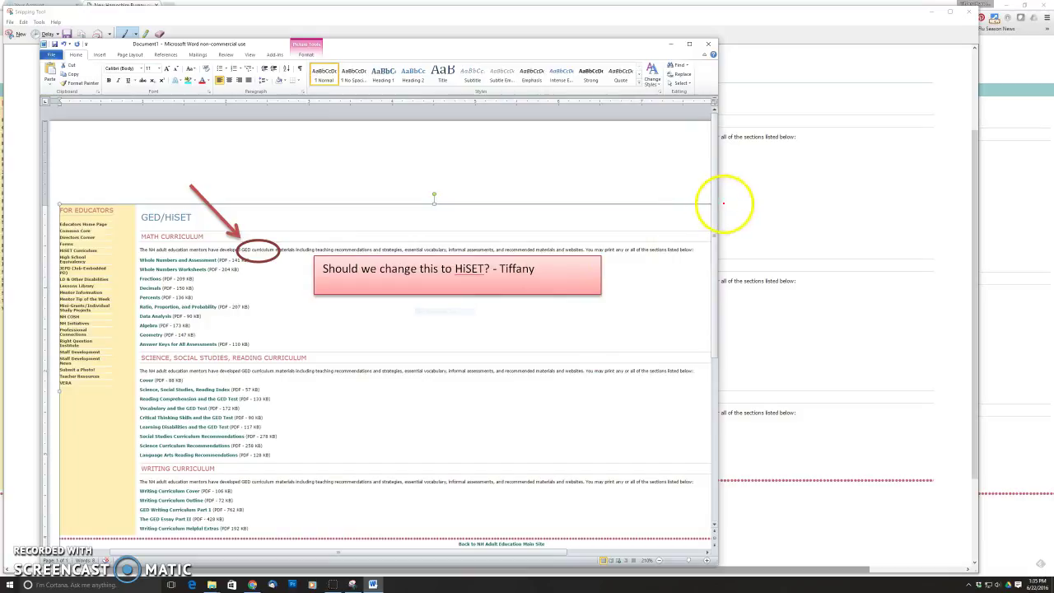
left_click_drag(713, 211, 735, 286)
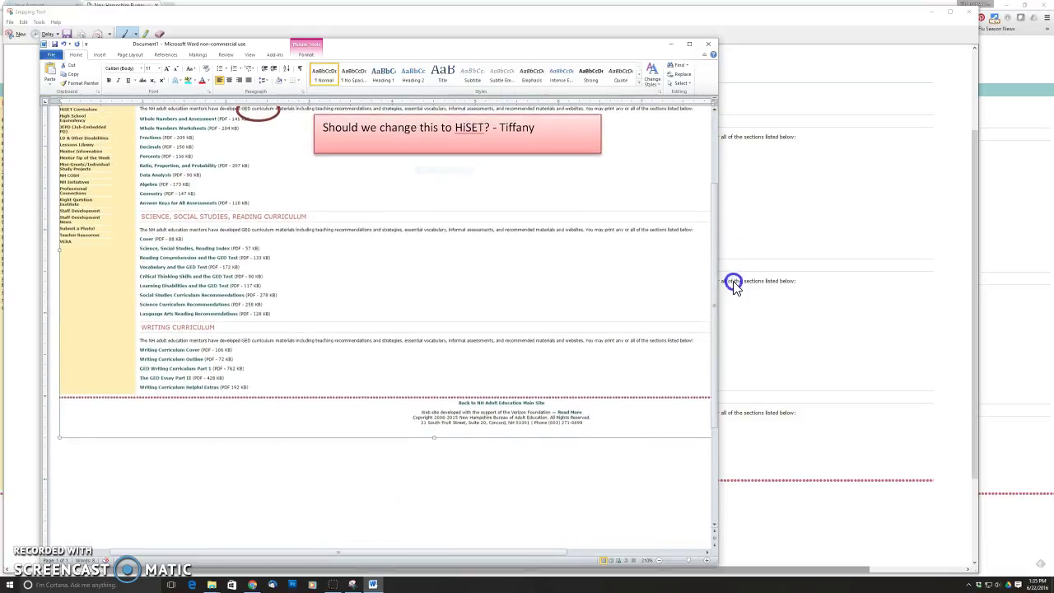
left_click(659, 563)
left_click(660, 563)
left_click(660, 563)
left_click(660, 562)
left_click(660, 563)
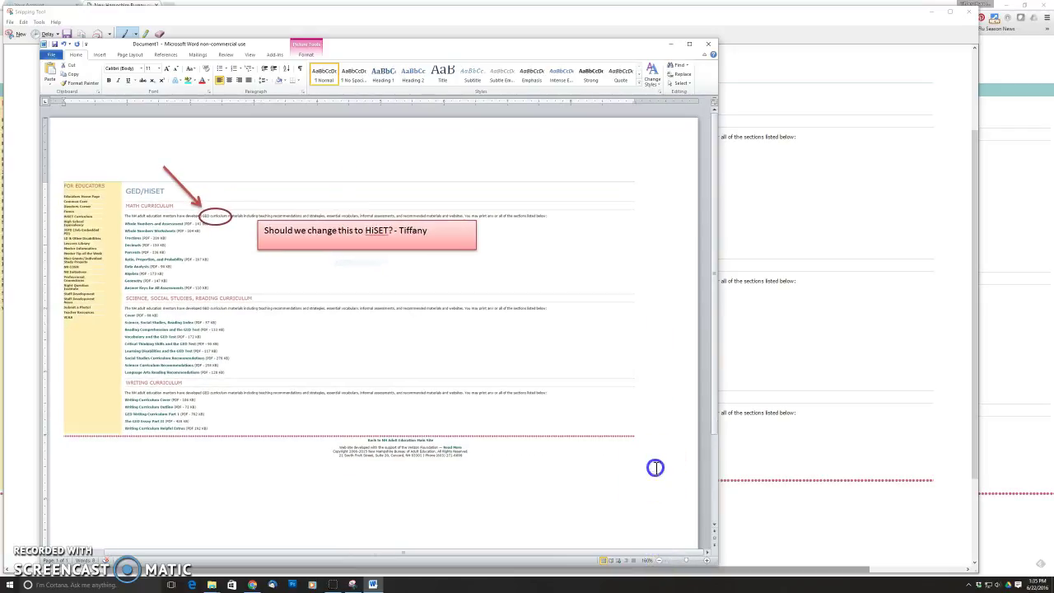
left_click(655, 467)
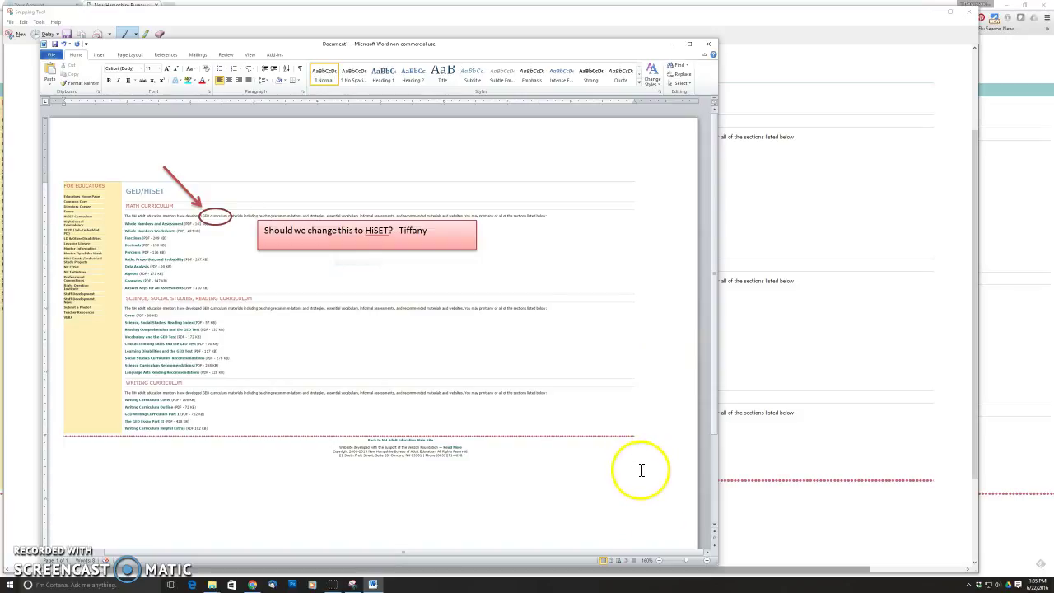
scroll(640, 470, "down", 1)
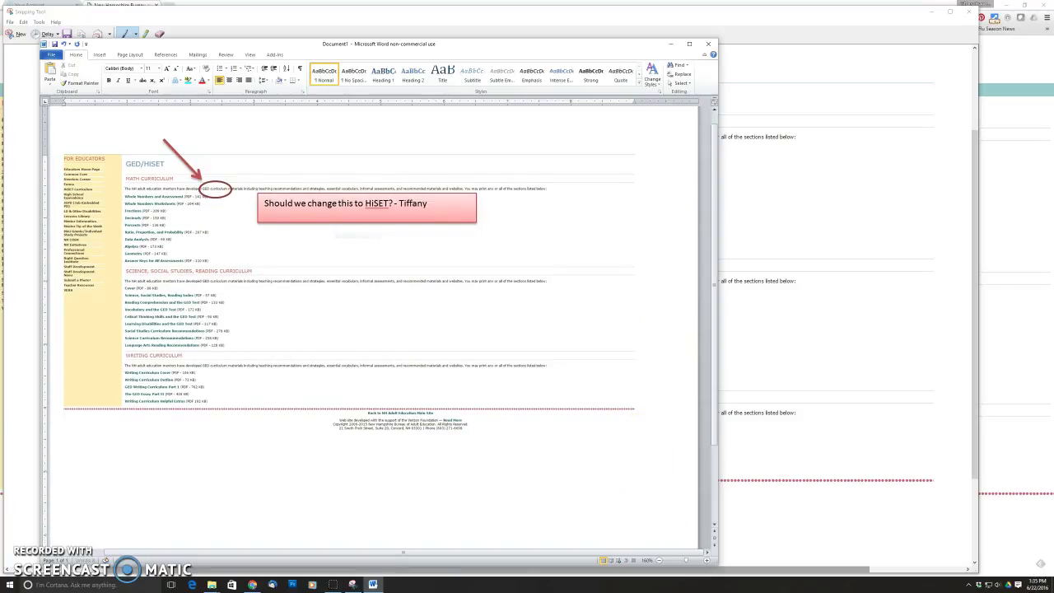
scroll(641, 470, "down", 5)
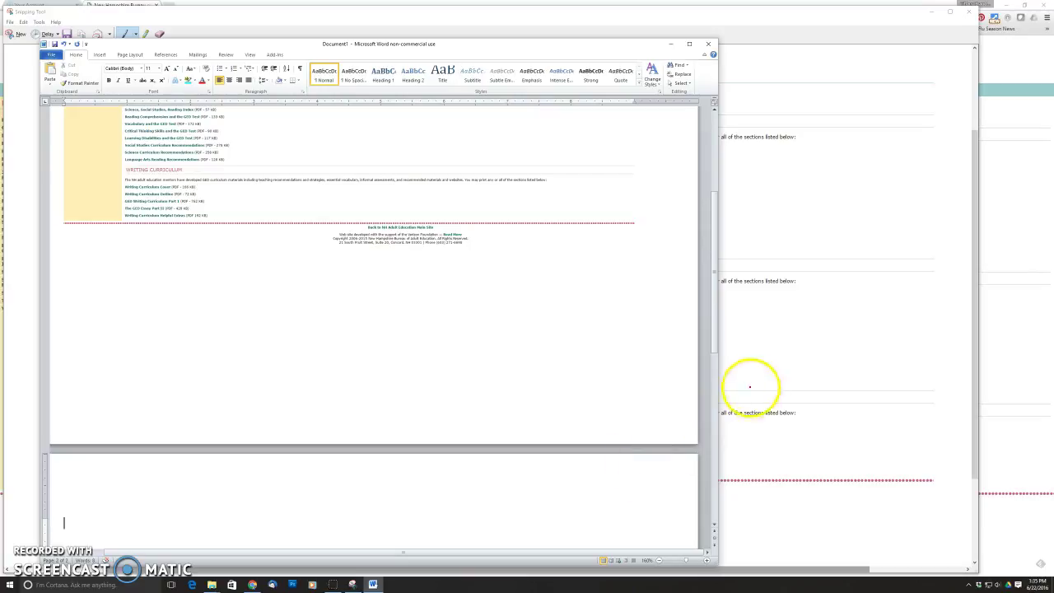
left_click_drag(716, 332, 696, 404)
Snip the Common Core Standards text from the educators site in Chrome and paste it onto the Word document's second page.
left_click(253, 585)
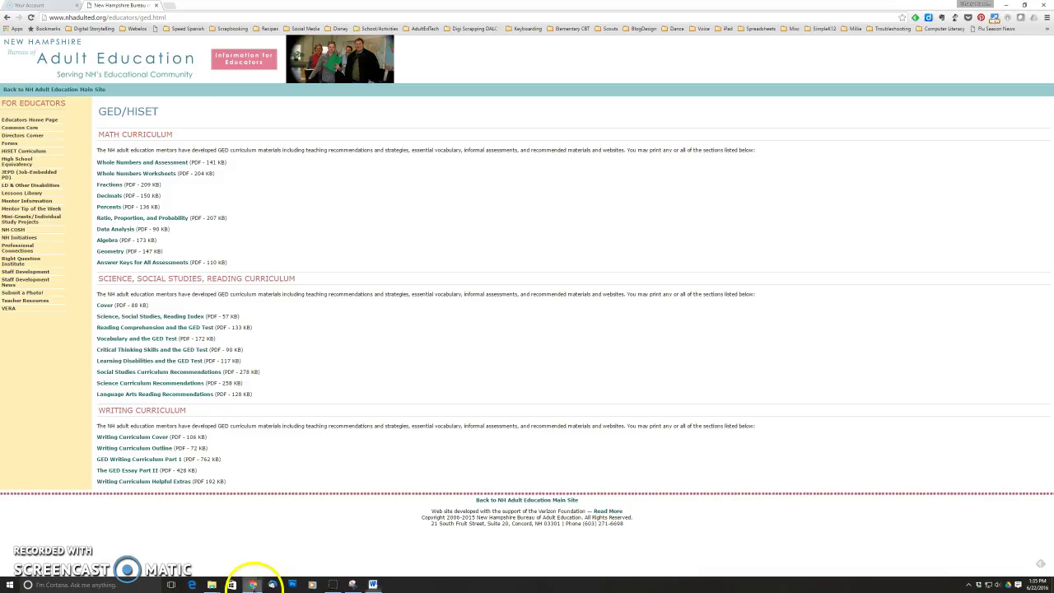
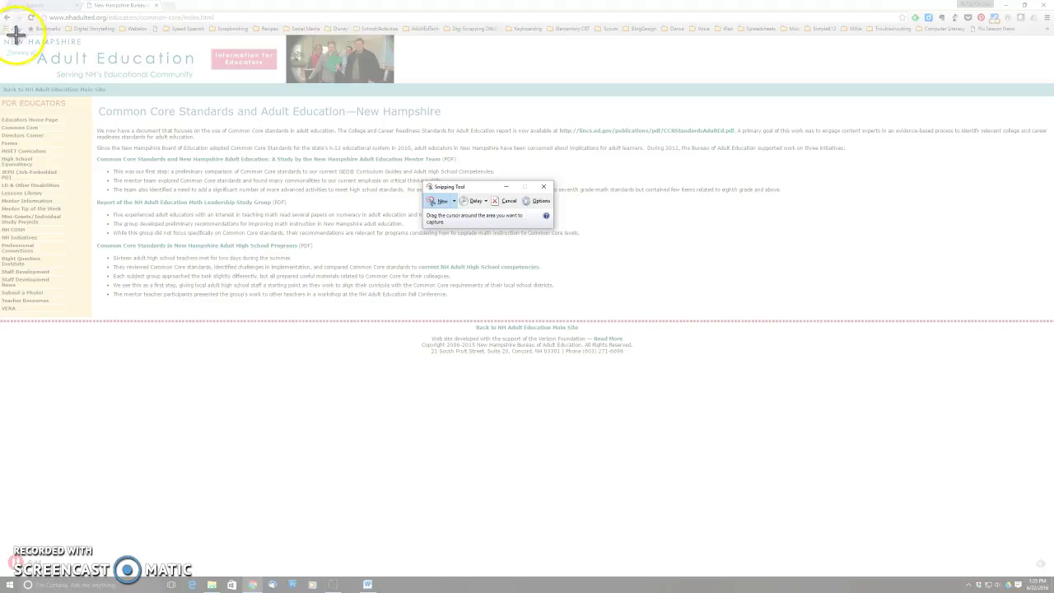
left_click_drag(94, 97, 622, 311)
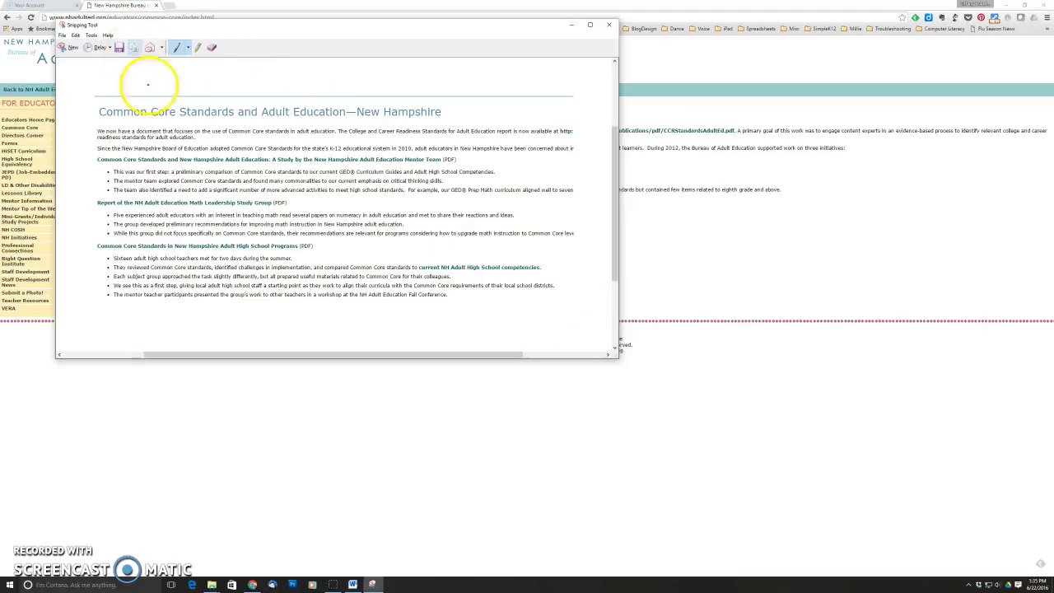
left_click(352, 584)
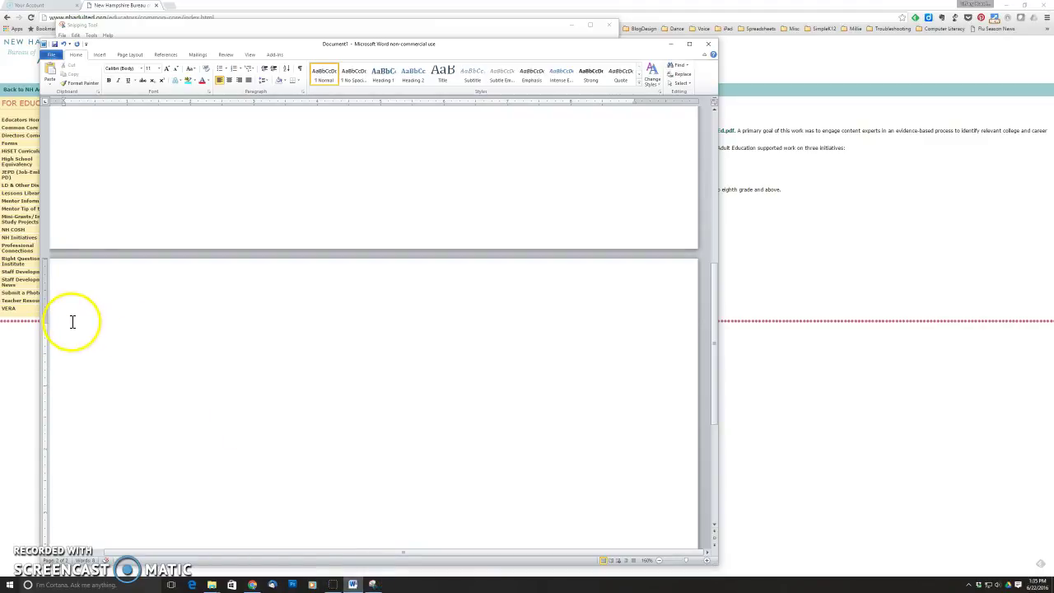
left_click(51, 73)
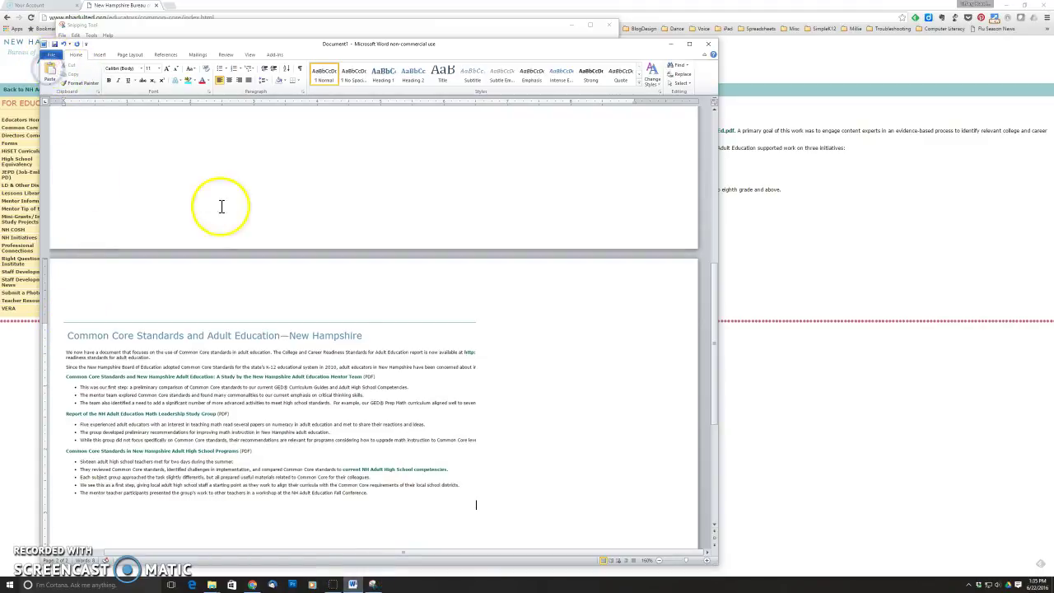
Draw an arrow about 1.25" wide and 1" high from below the Common Core title to the Math Leadership Study Group heading, in thick purple style.
scroll(478, 322, "down", 3)
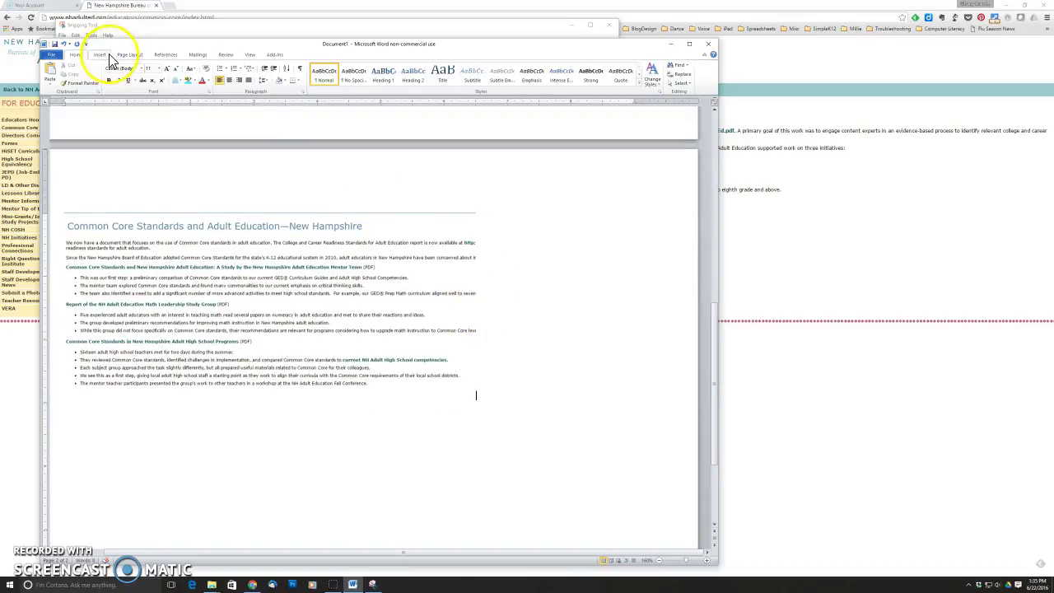
left_click(100, 55)
left_click(162, 76)
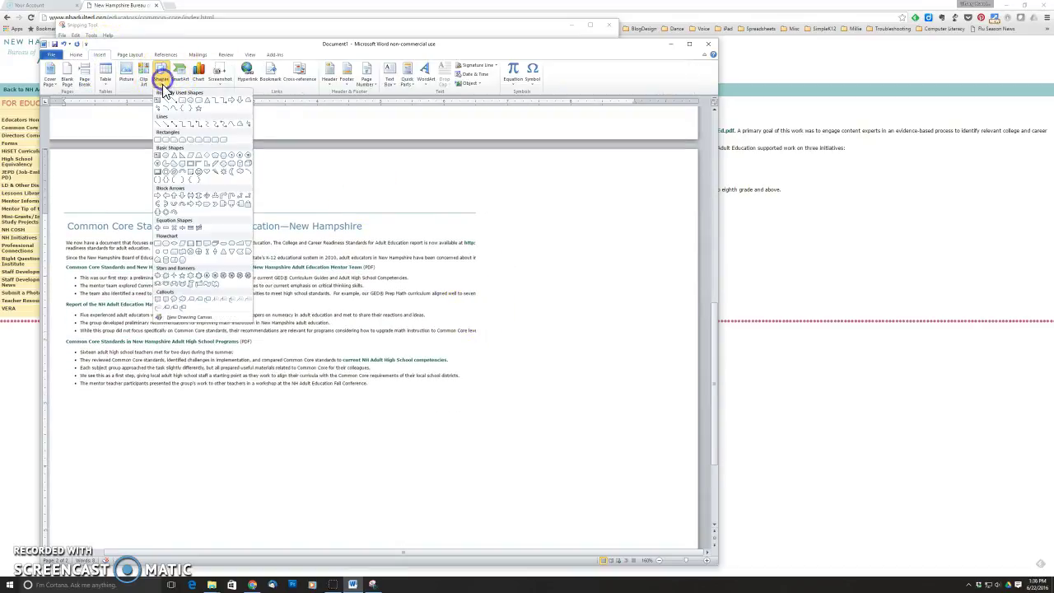
left_click(164, 124)
left_click_drag(160, 256, 217, 300)
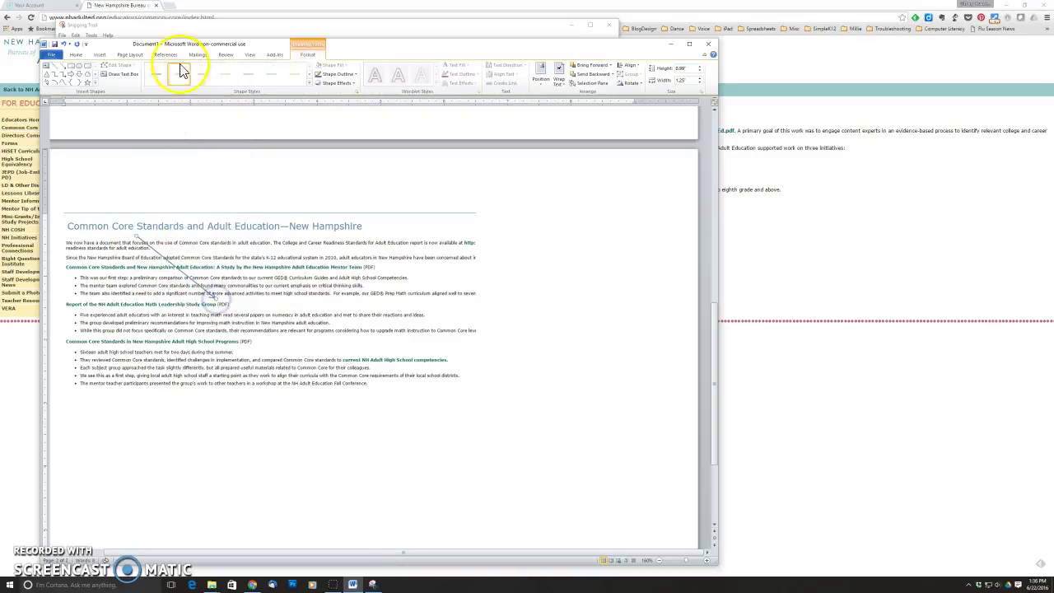
left_click(310, 85)
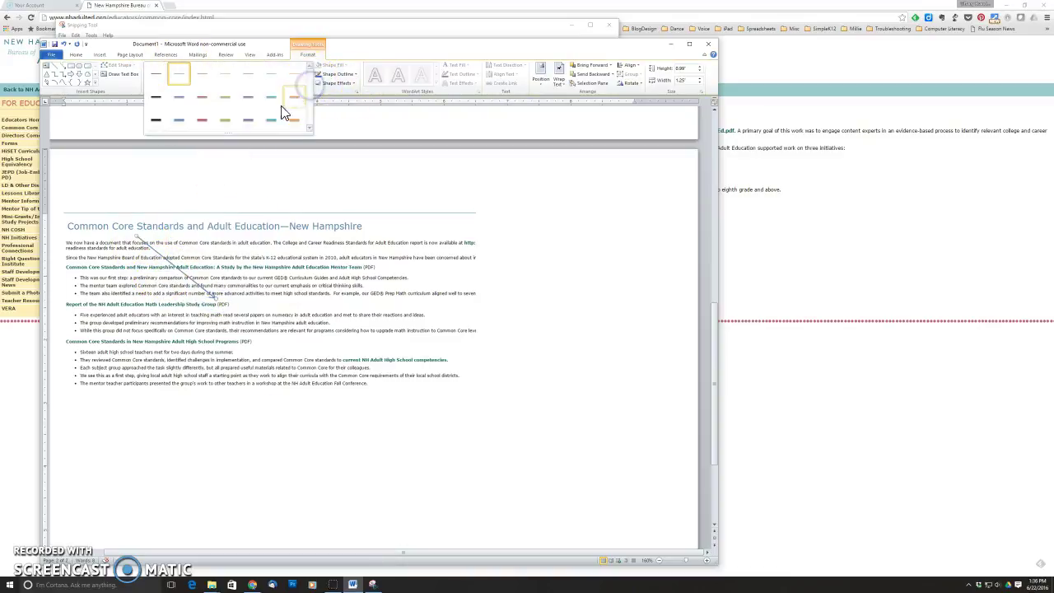
left_click(254, 121)
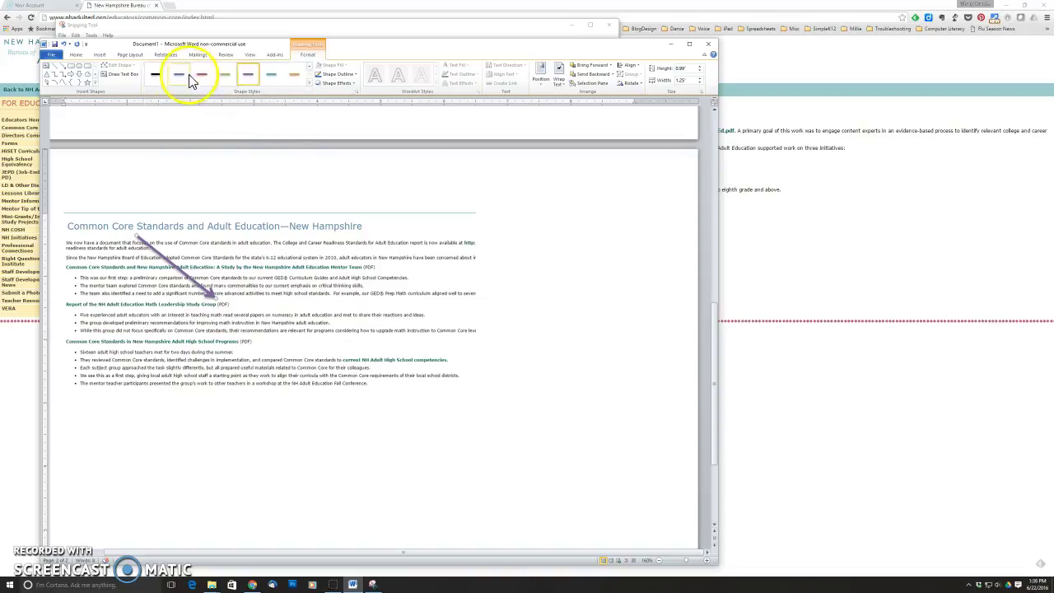
Draw an oval about 2.16" wide and 0.47" high over the bullet text under the Math Leadership Study Group heading.
left_click(102, 54)
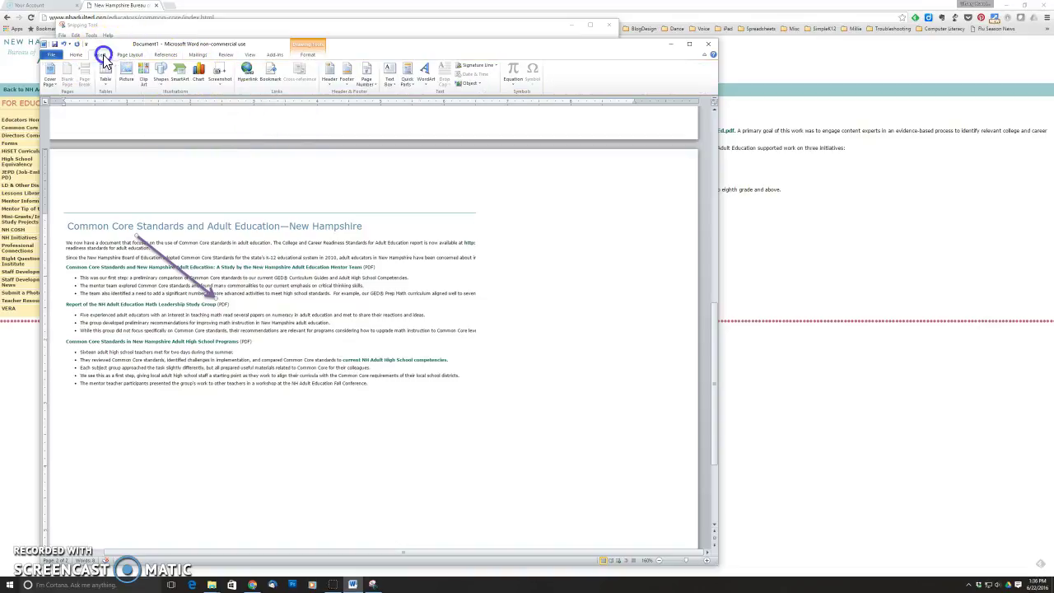
left_click(161, 74)
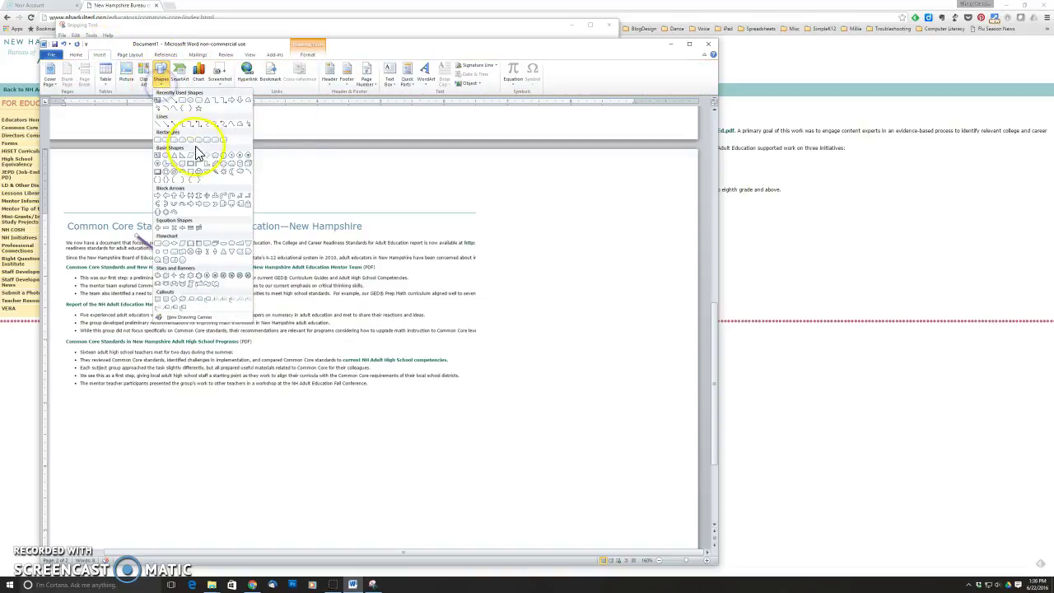
left_click(191, 102)
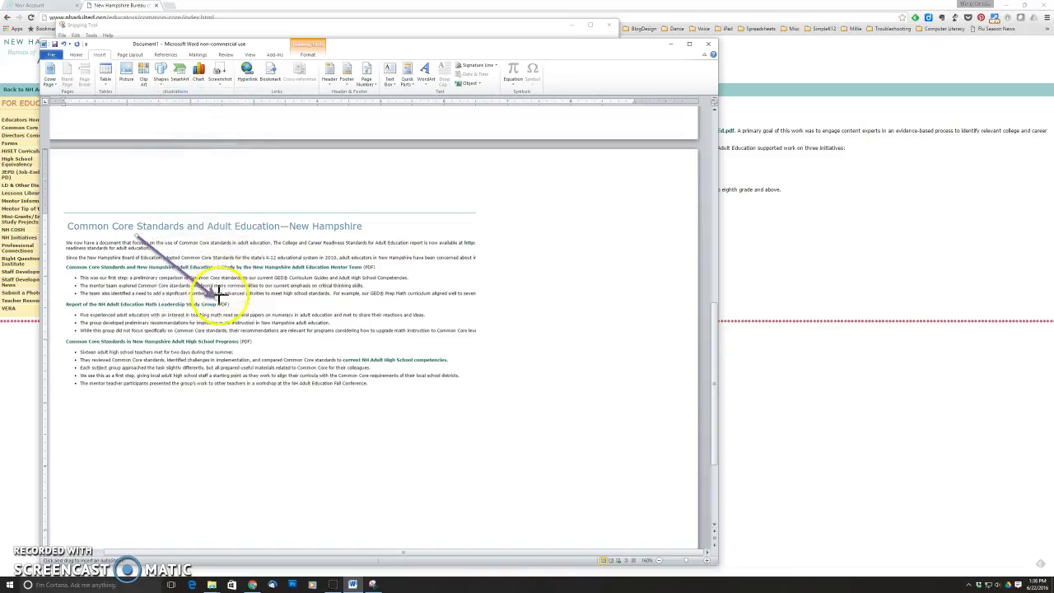
mouse_move(227, 308)
left_mouse_down()
mouse_move(286, 335)
mouse_move(365, 336)
left_mouse_up()
Apply the purple shape style to the new oval and set its fill to No Fill.
left_click(337, 65)
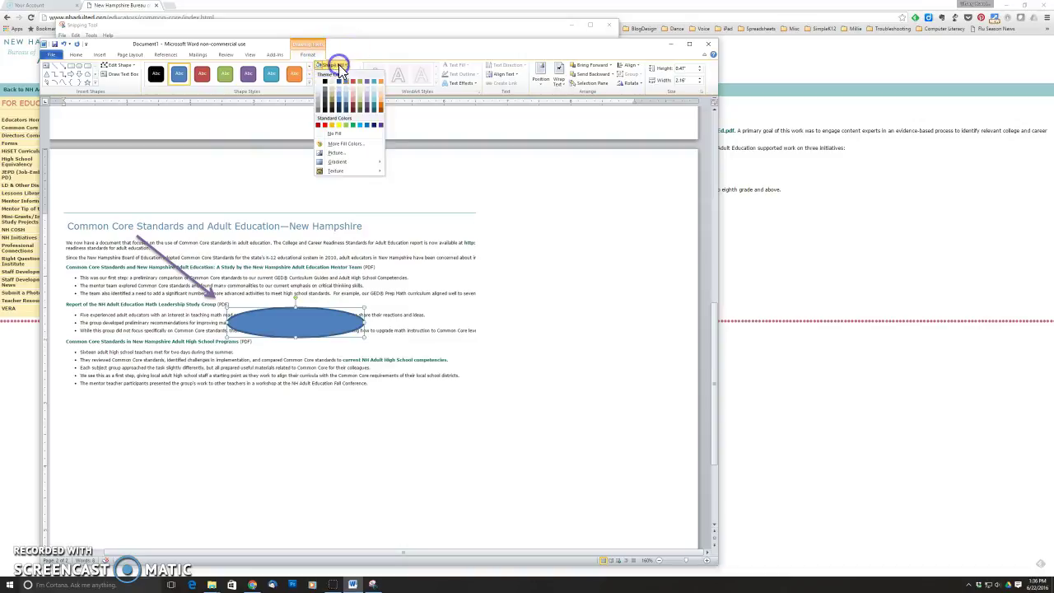
left_click(339, 135)
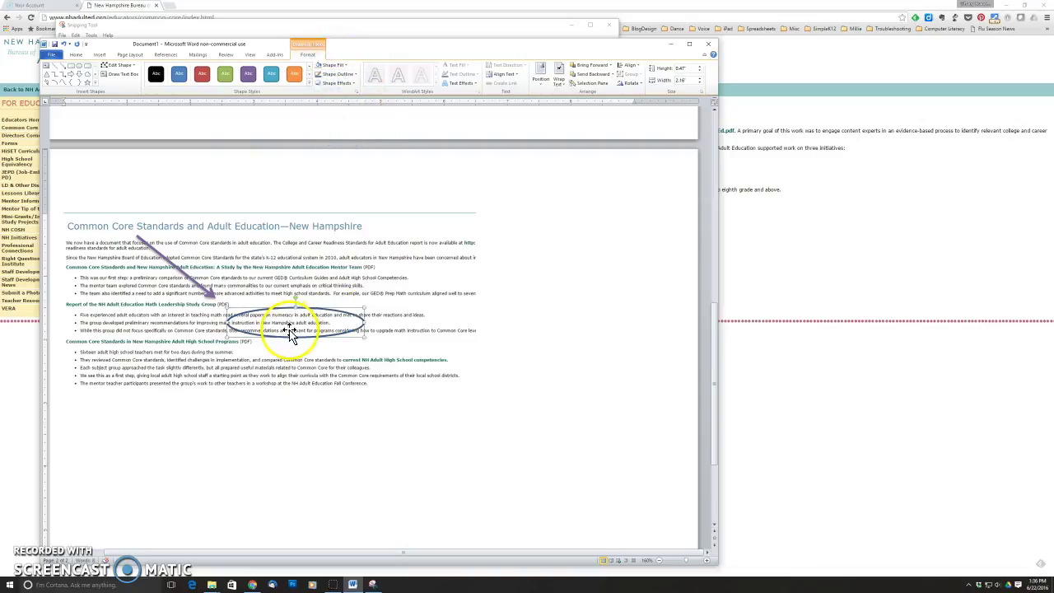
left_click(248, 73)
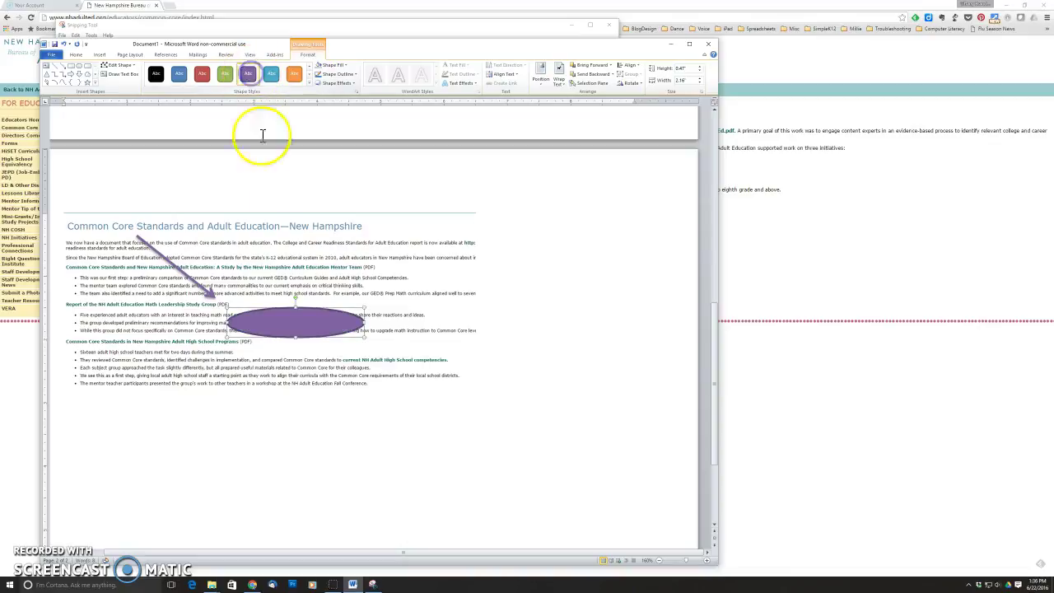
left_click(338, 65)
left_click(346, 134)
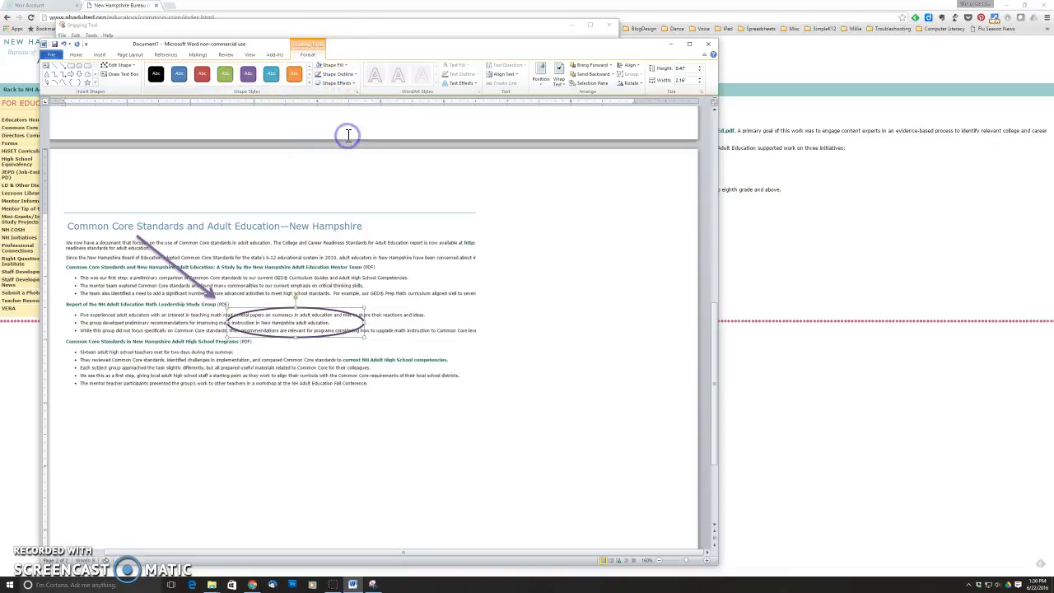
Insert a Simple Text Box on the second page and move it beside the Math Leadership Study Group bullets, past the oval.
left_click(100, 55)
left_click(391, 76)
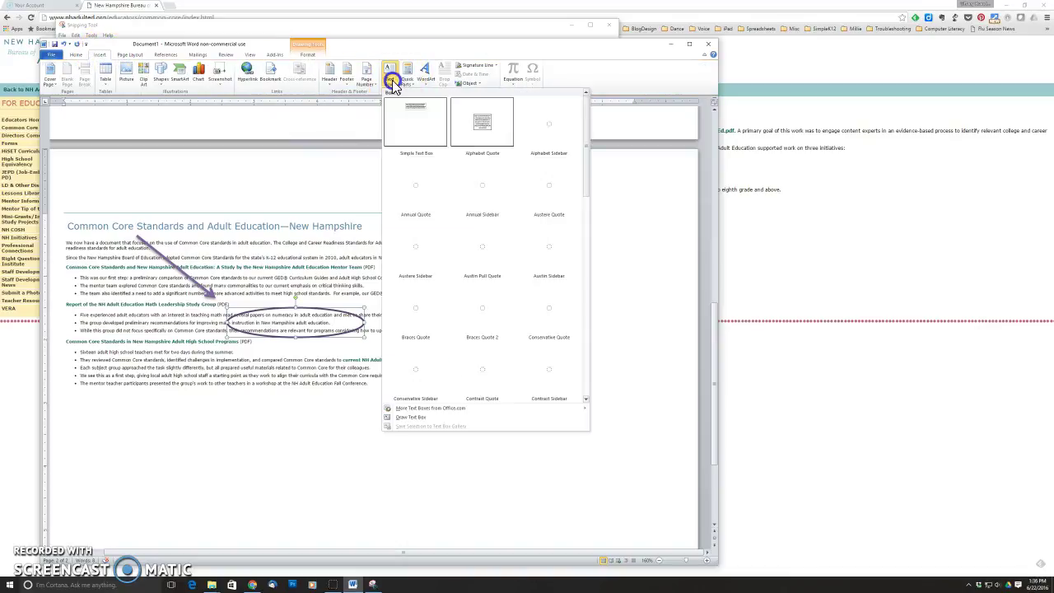
left_click(416, 119)
left_click_drag(410, 212, 411, 400)
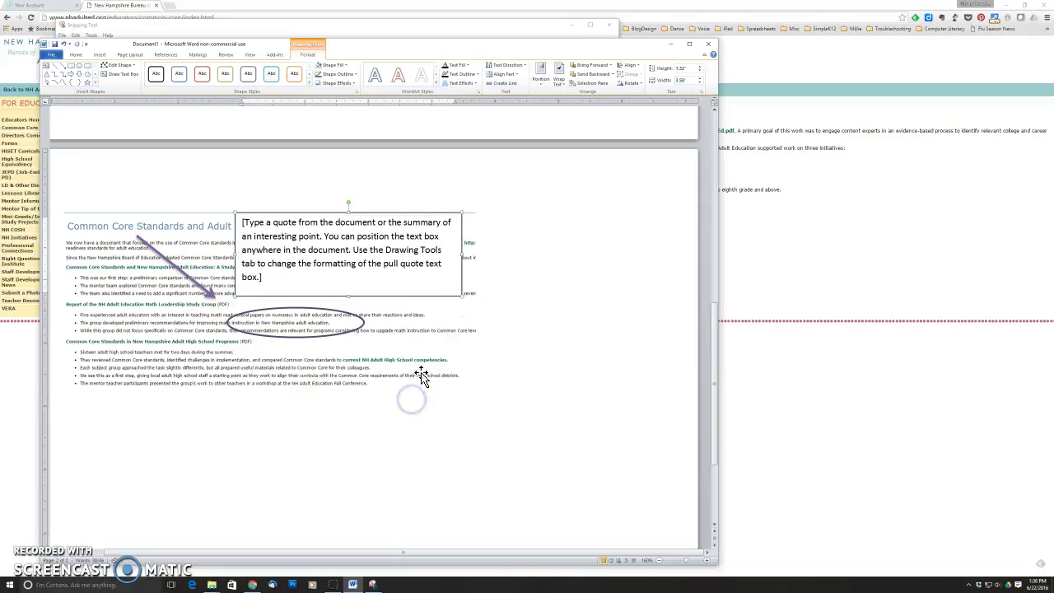
left_click(405, 281)
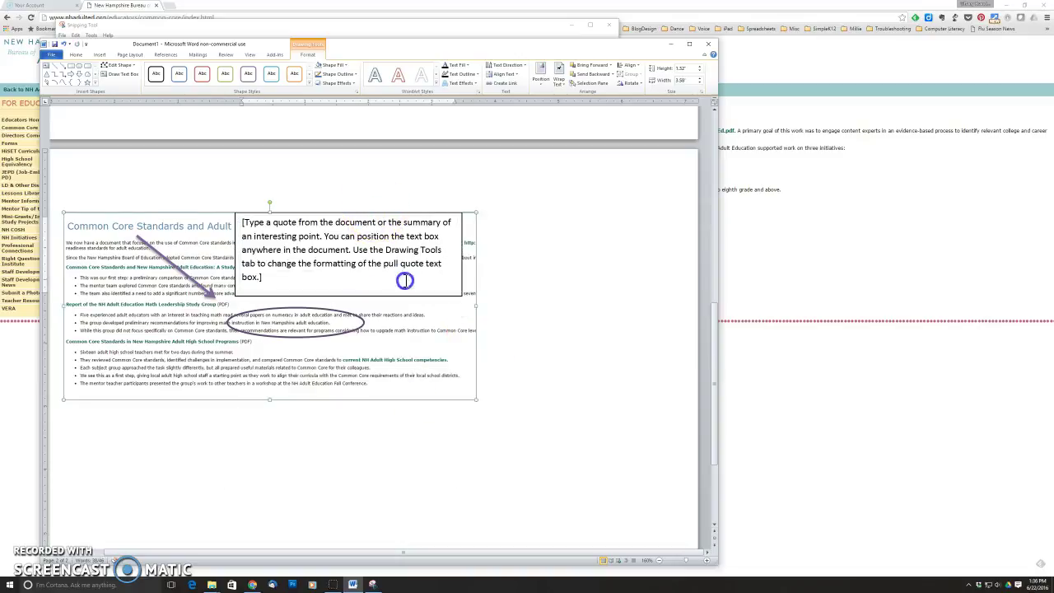
left_click(379, 212)
left_click(353, 235)
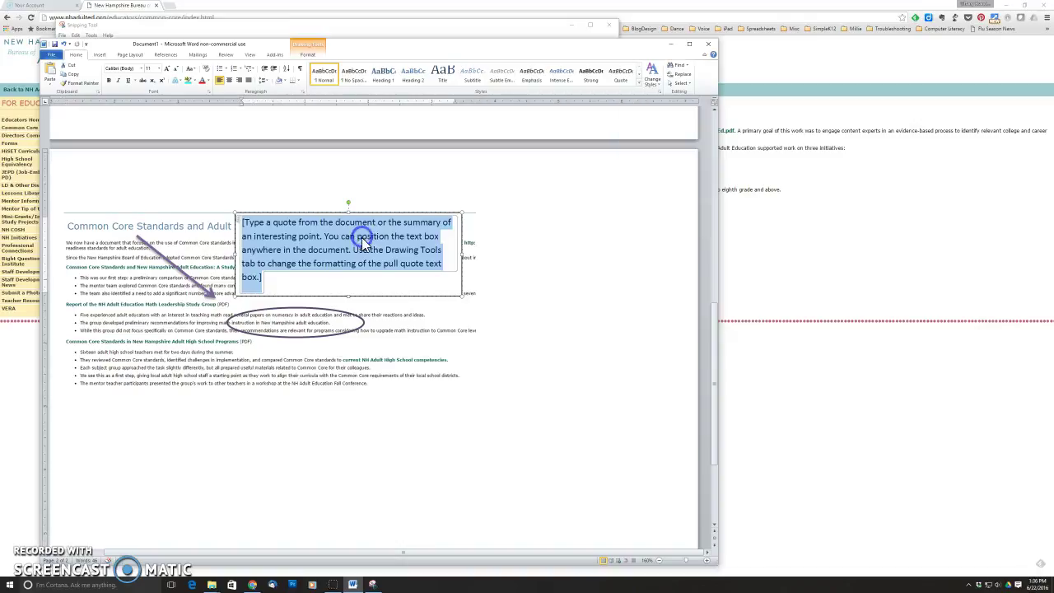
left_click_drag(372, 296, 544, 375)
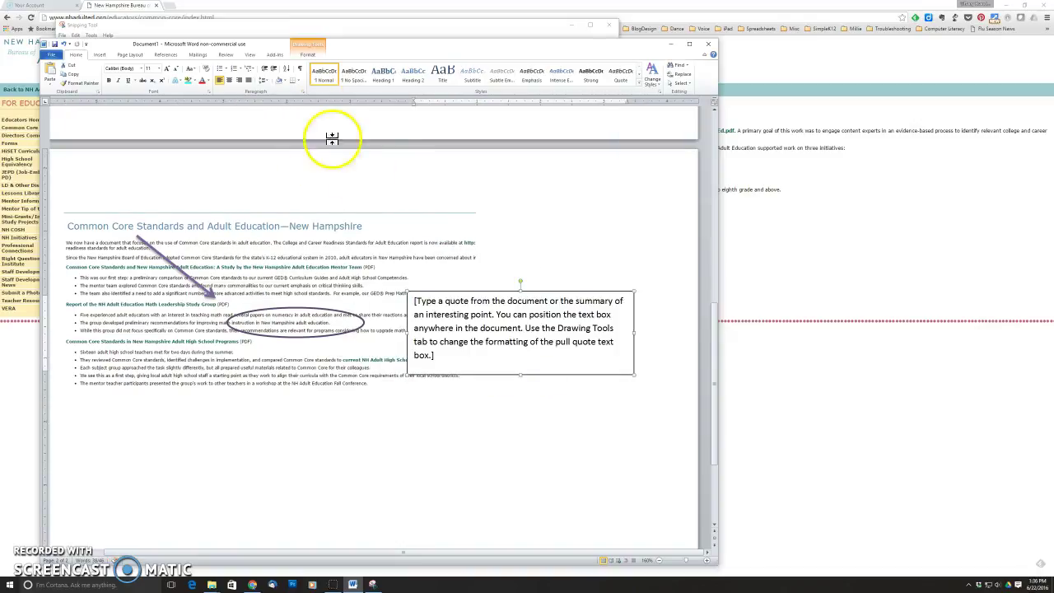
Apply the light purple gradient shape style to the new text box.
left_click(311, 48)
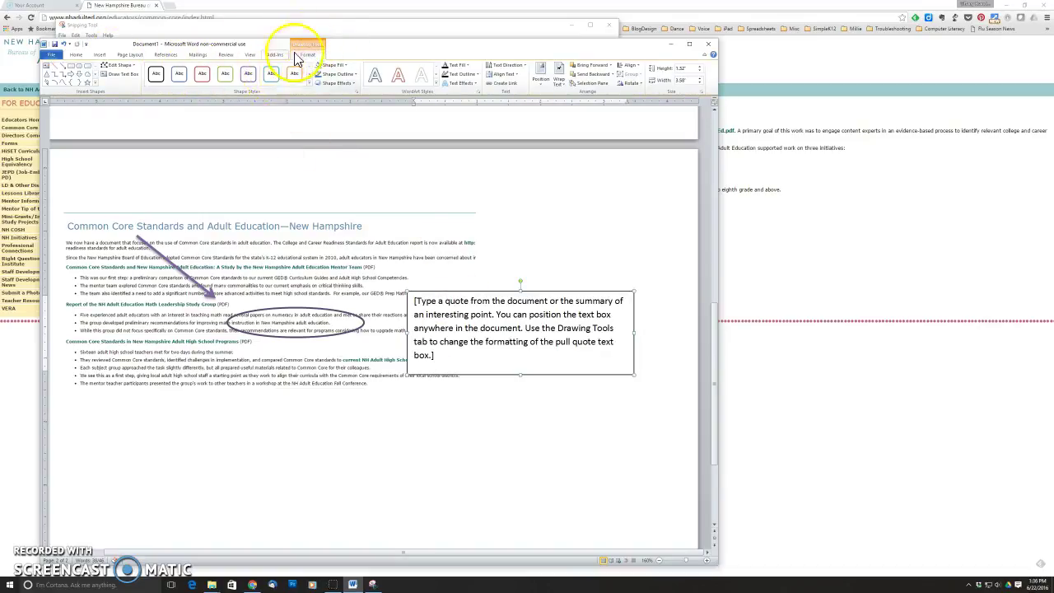
left_click(306, 83)
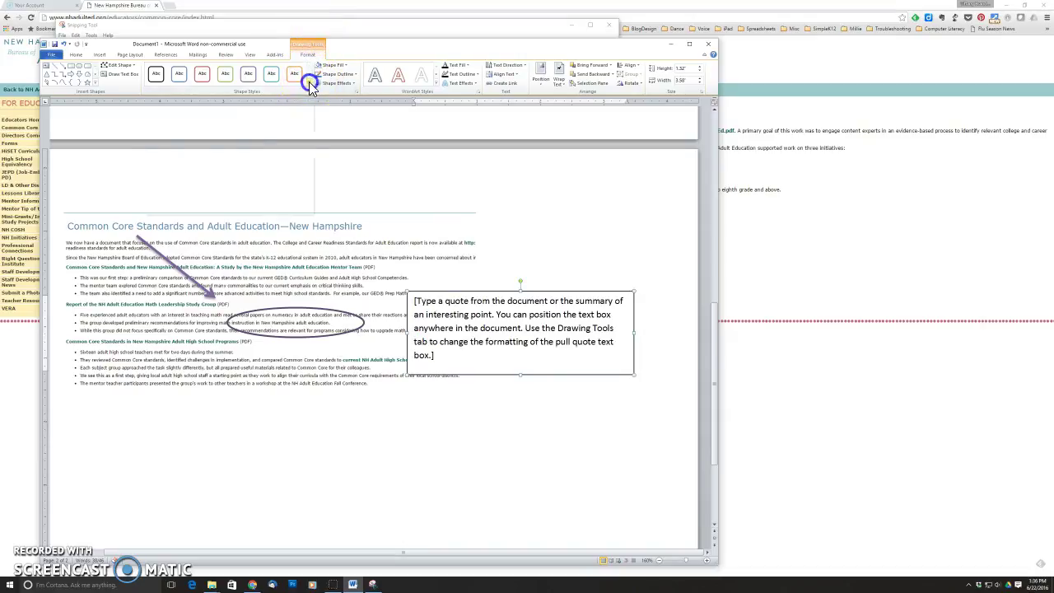
left_click(246, 147)
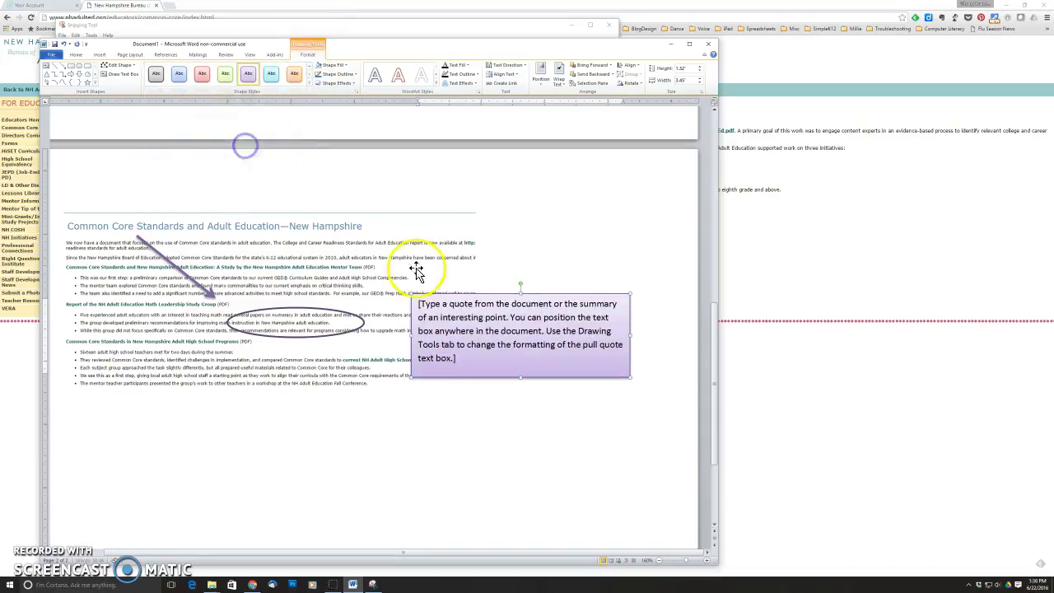
Replace the text box's placeholder text with "My suggestion here. – someone else".
triple_click(455, 329)
type("My")
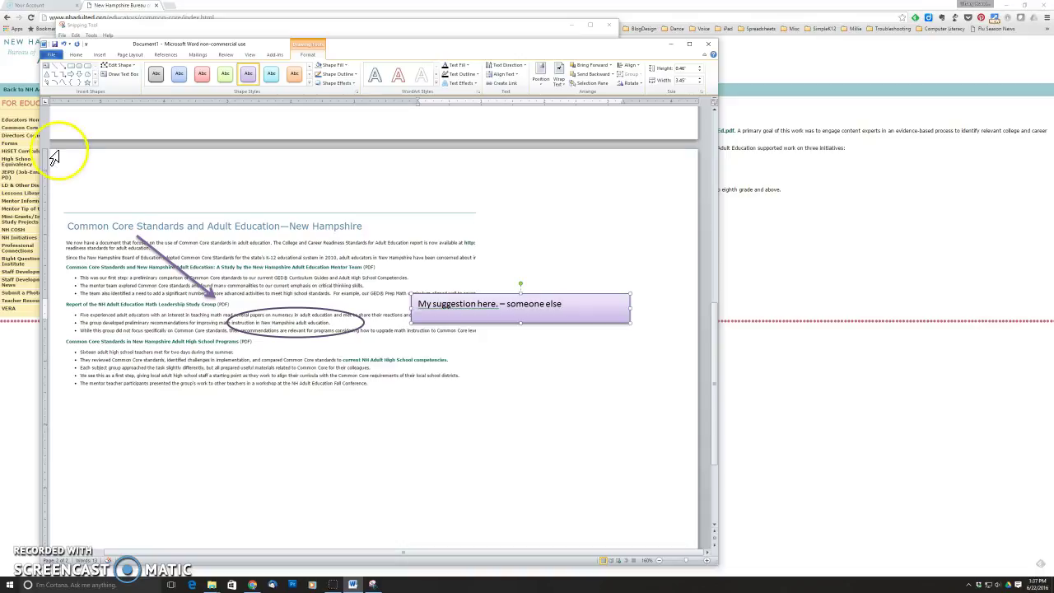
scroll(207, 383, "up", 1)
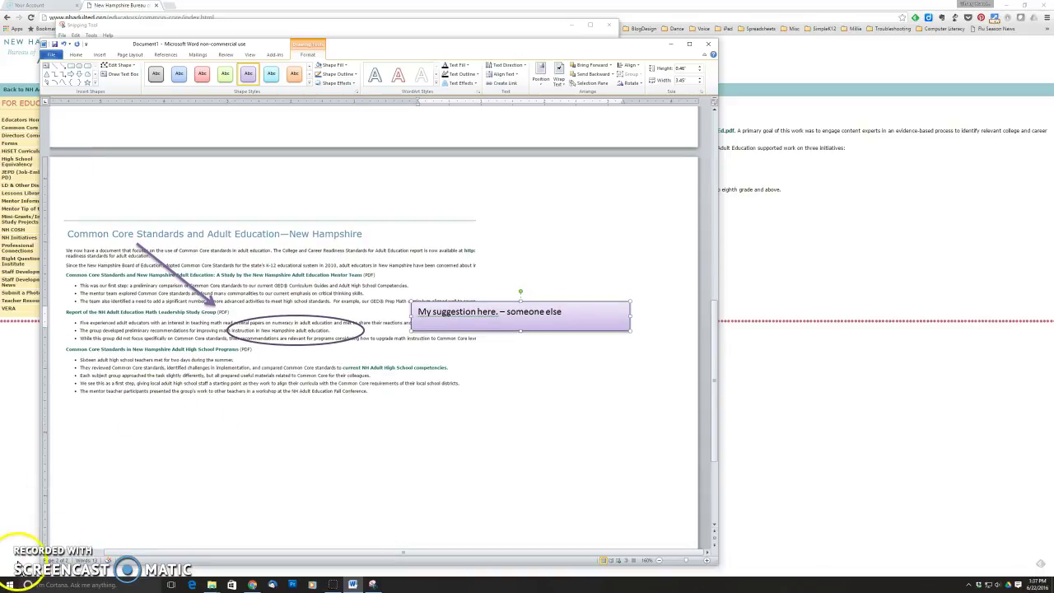